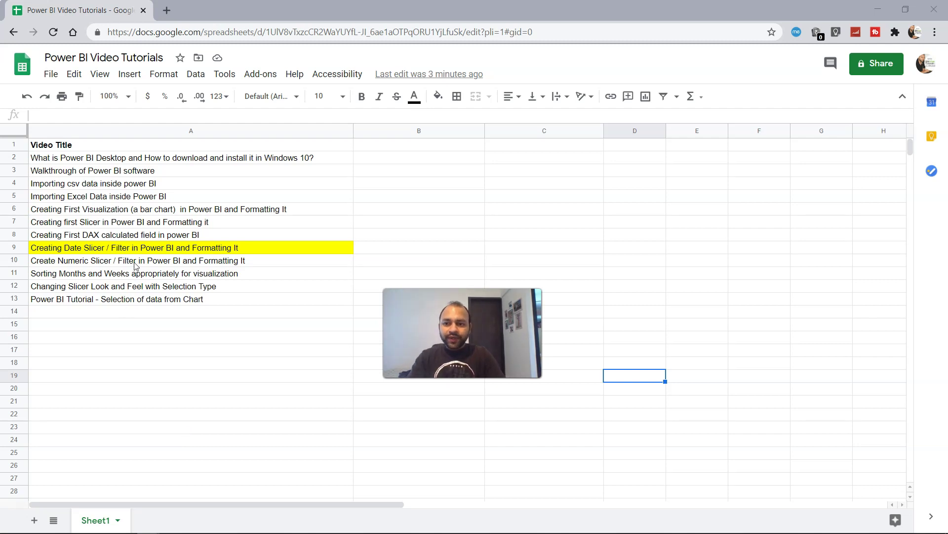
Select the 'Creating Date Slicer' tutorial title in cell A9
left_click(145, 252)
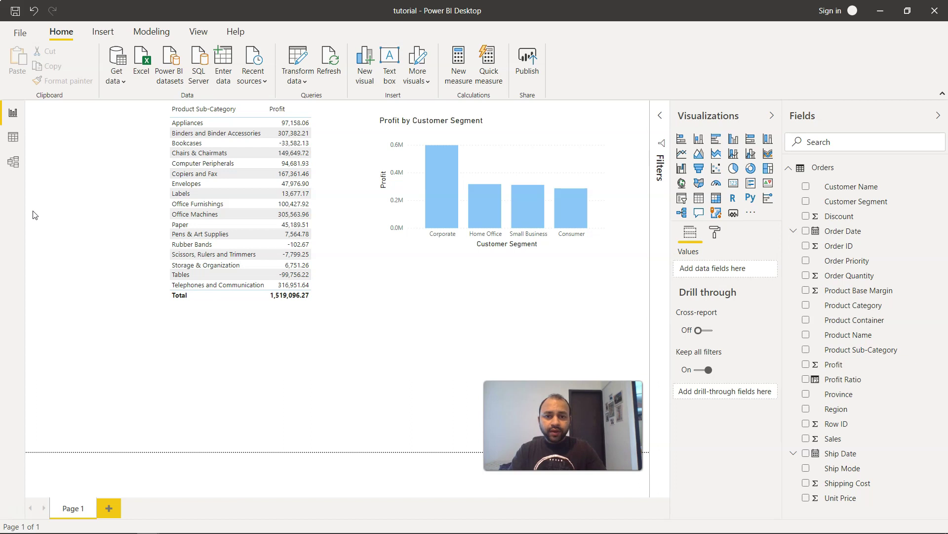
Move the Profit by Customer Segment chart down and place a new empty slicer above it
left_click_drag(514, 137, 512, 194)
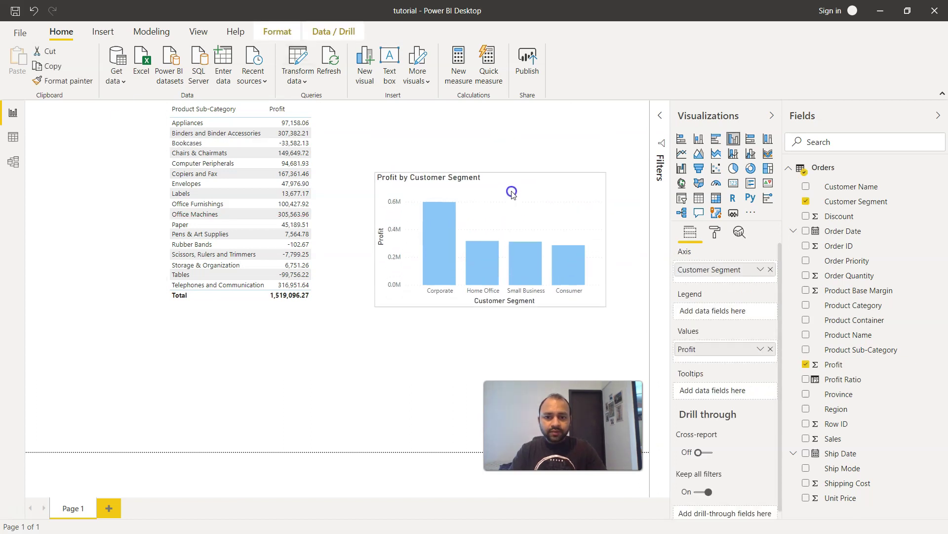
left_click(464, 144)
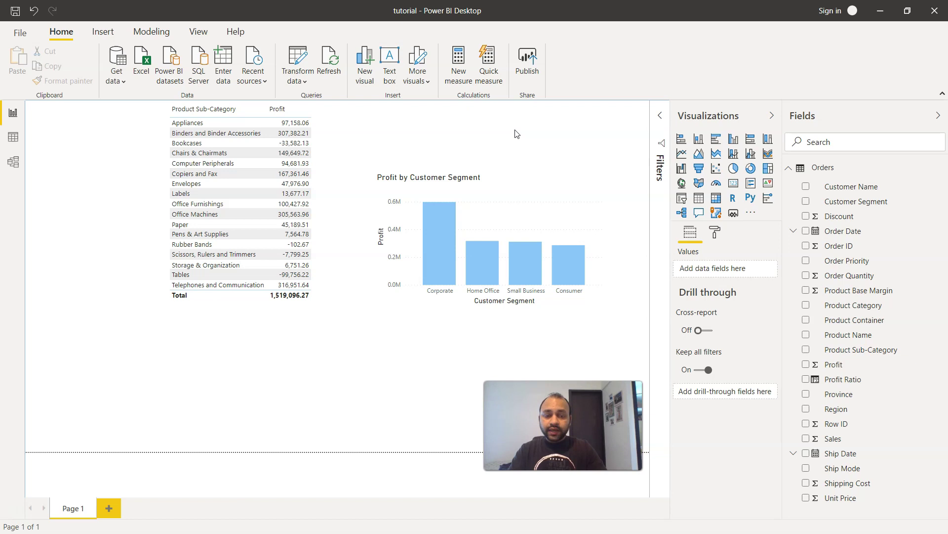
left_click(682, 207)
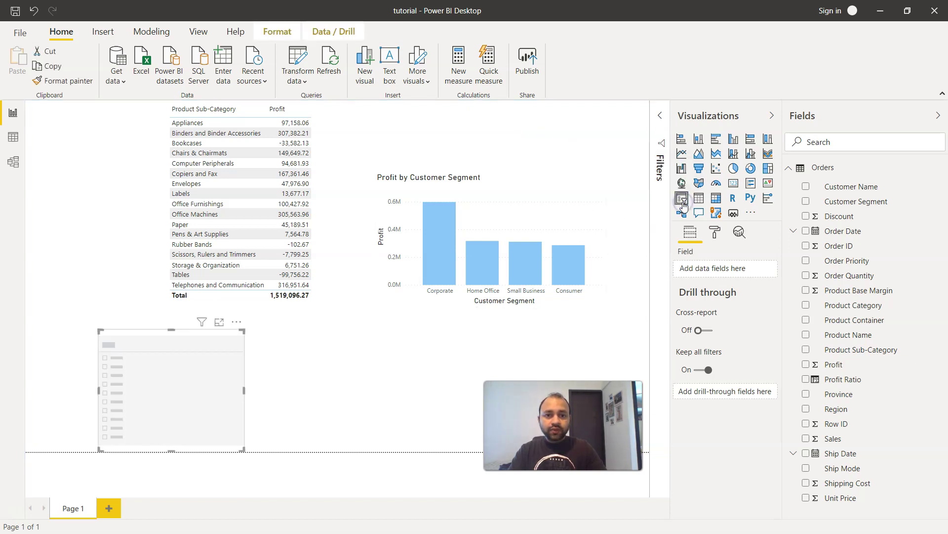
left_click_drag(186, 380, 495, 149)
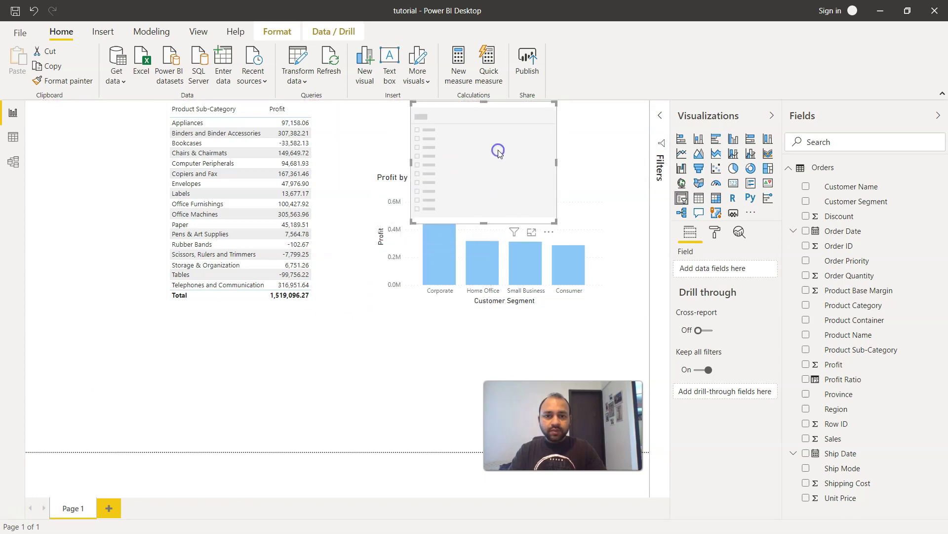
Bind the slicer to Order Date, shorten it, and narrow its range to 4/3/2010–7/18/2011
left_click(806, 232)
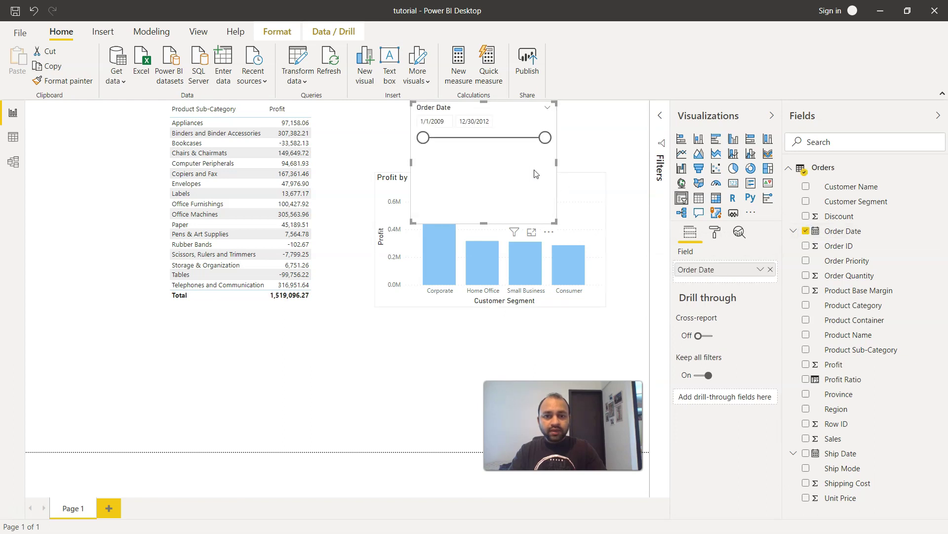
left_click_drag(485, 223, 491, 155)
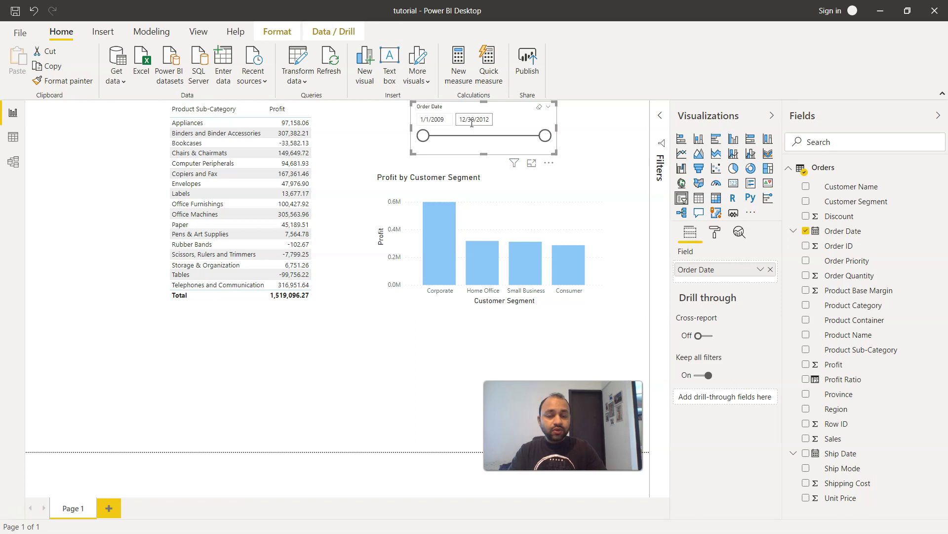
left_click_drag(423, 135, 461, 143)
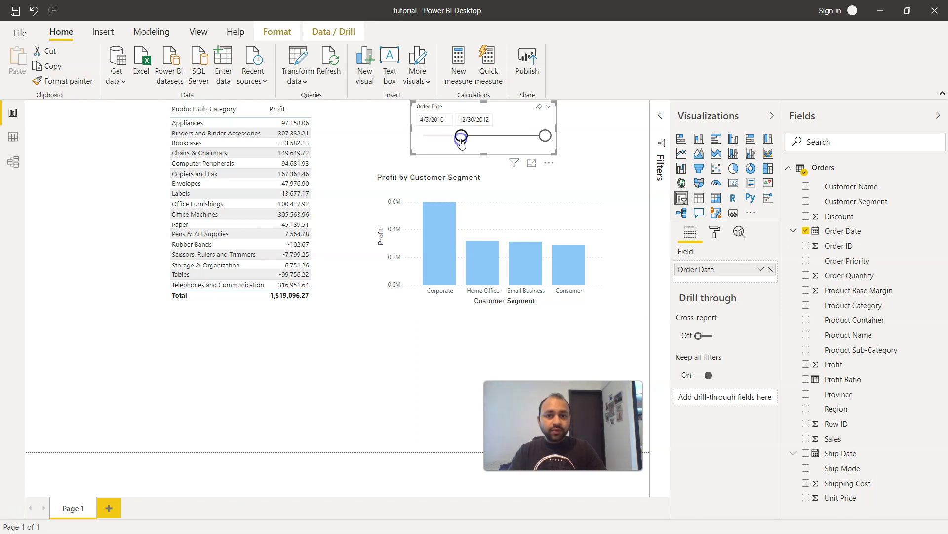
left_click_drag(544, 138, 503, 144)
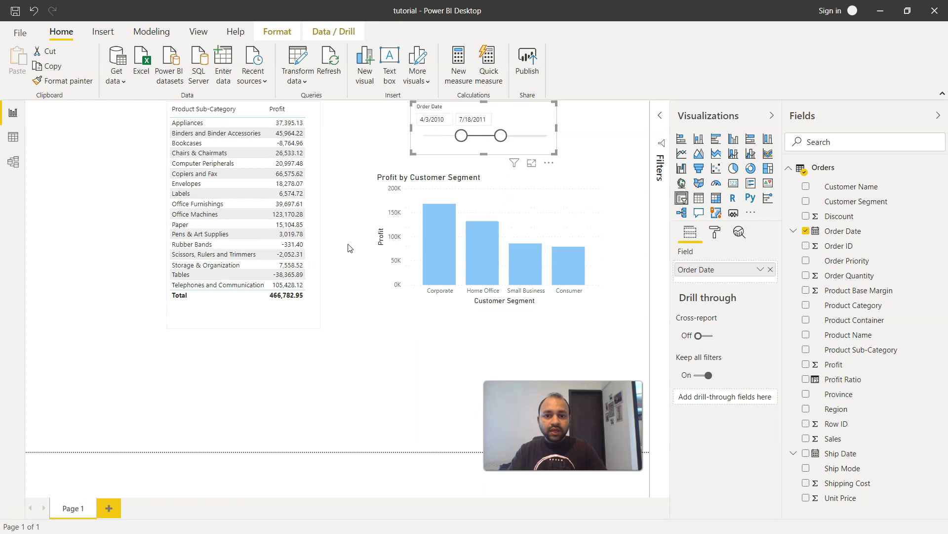
mouse_move(436, 261)
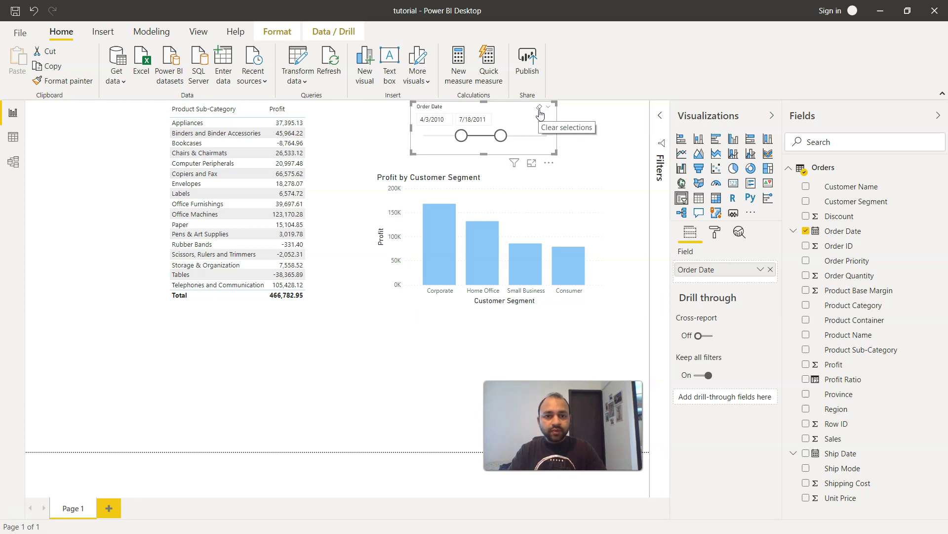
Clear the date selection back to the full 1/1/2009–12/30/2012 range and show the slicer types
left_click(540, 108)
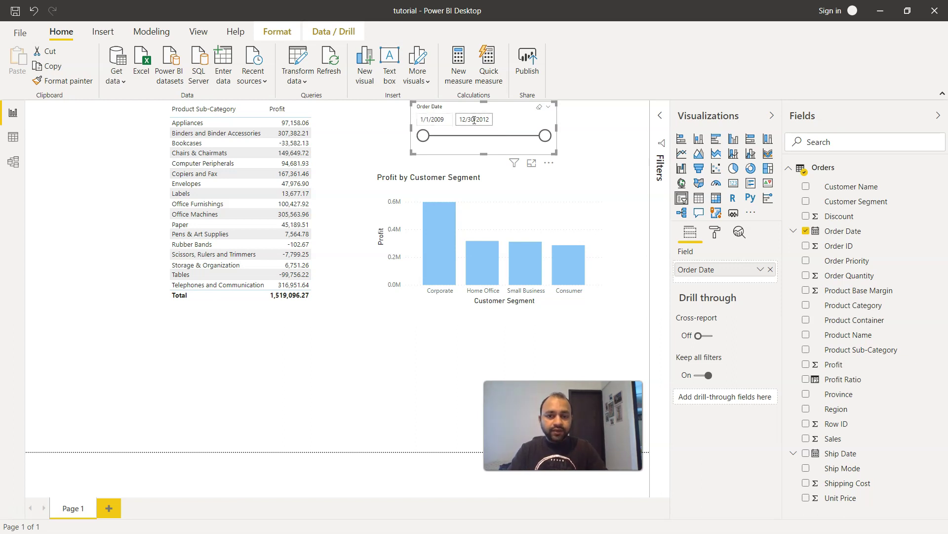
left_click(549, 114)
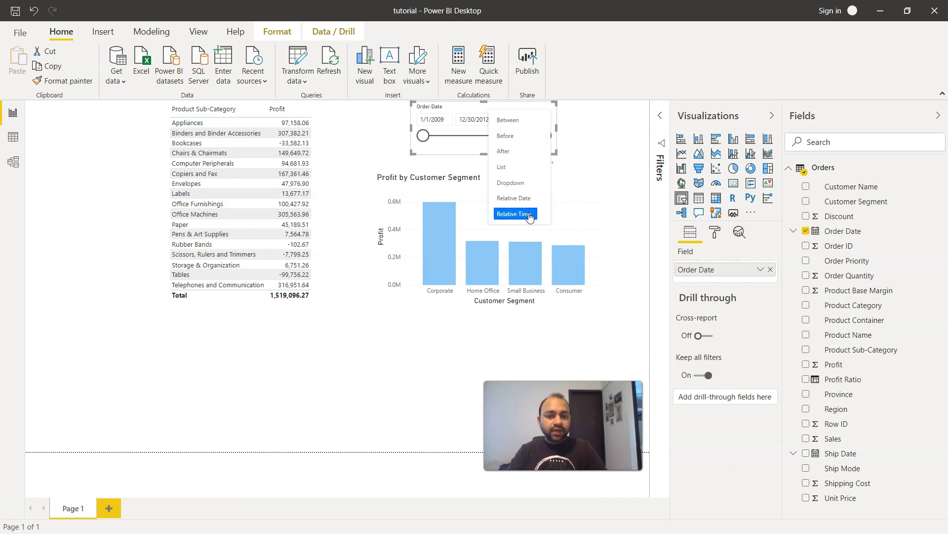
Try Before mode with an earlier cutoff, then switch to After starting from 9/22/2011
left_click(523, 143)
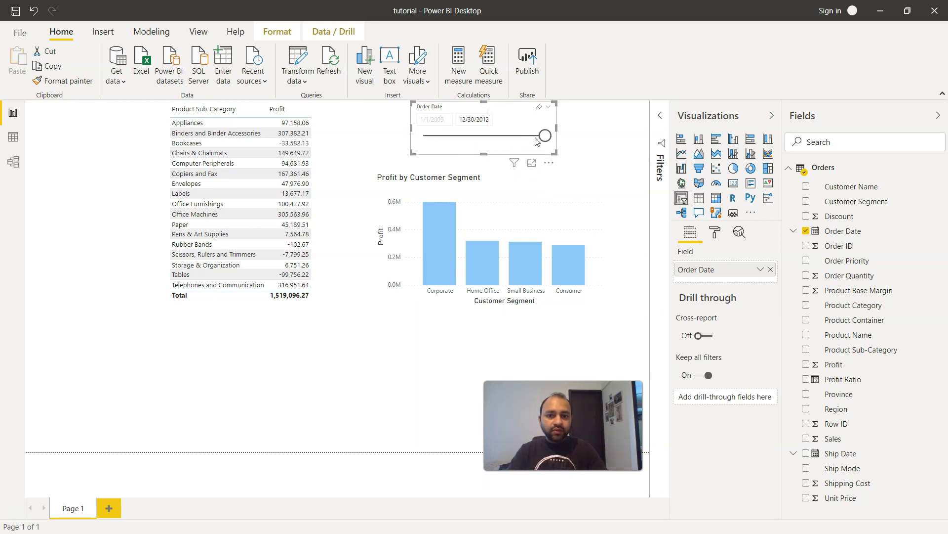
left_click_drag(543, 138, 474, 142)
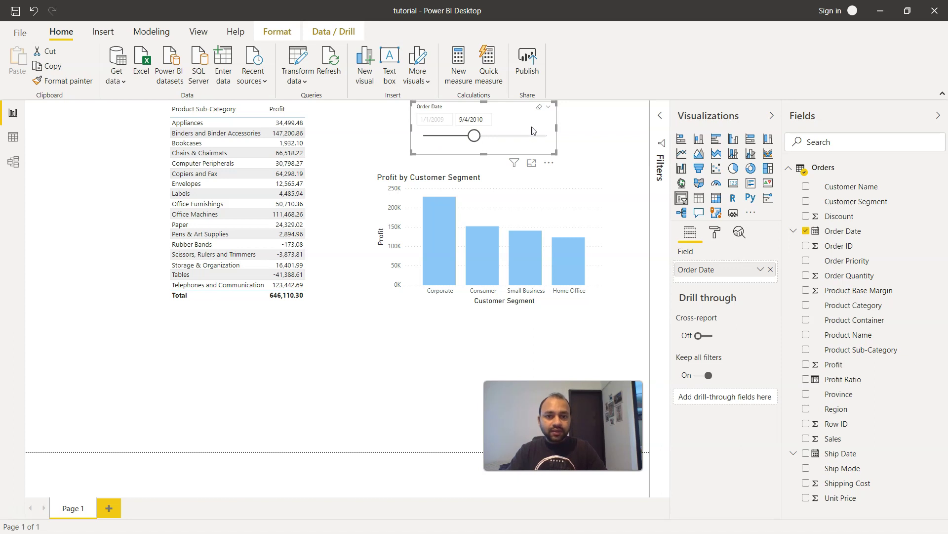
left_click(548, 107)
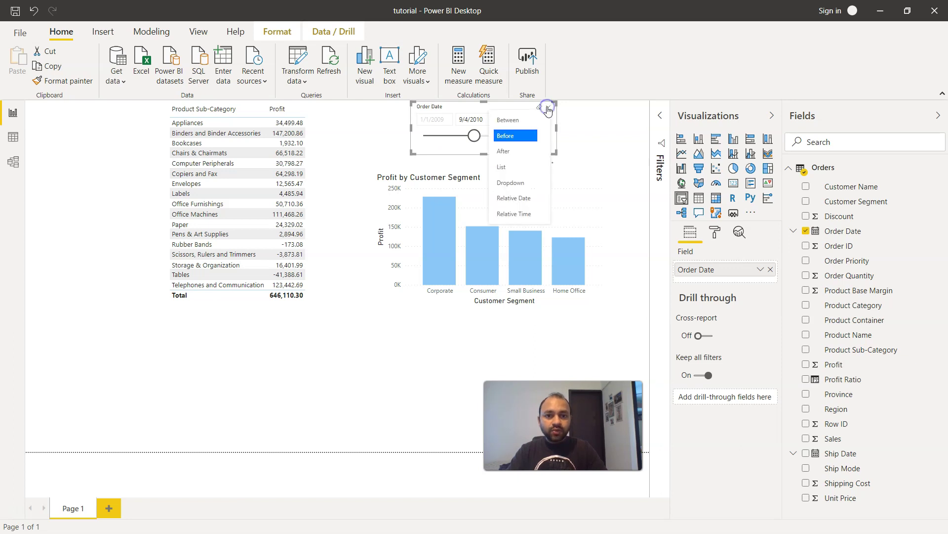
left_click(527, 153)
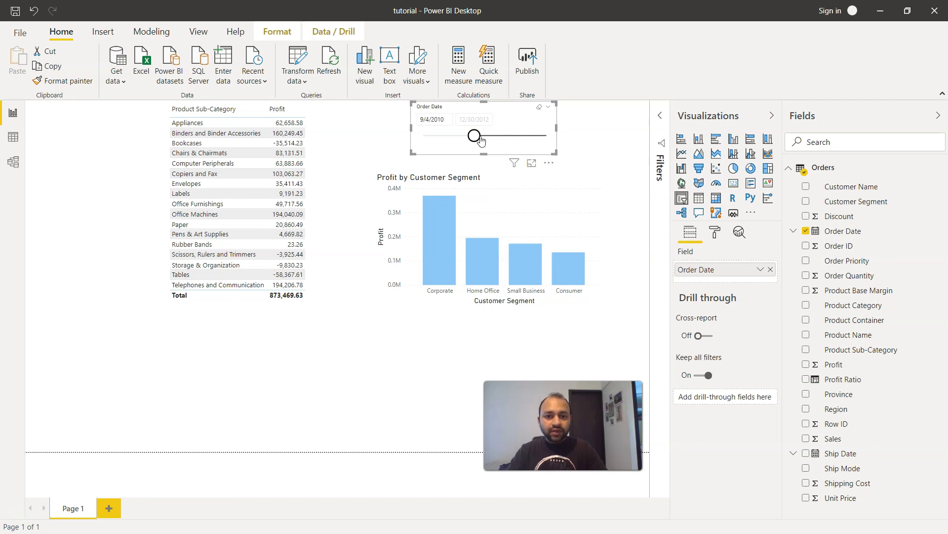
left_click_drag(473, 137, 509, 141)
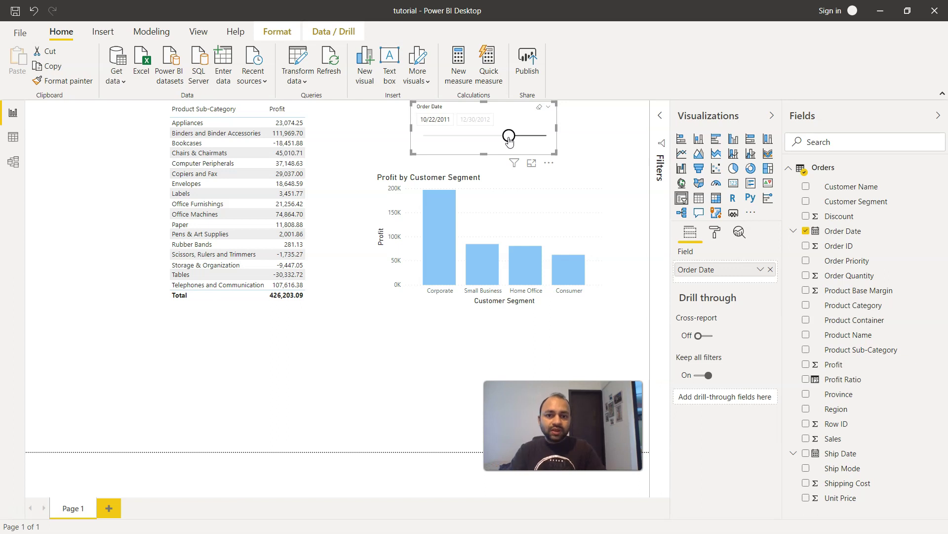
mouse_move(509, 139)
left_mouse_down()
mouse_move(483, 134)
mouse_move(507, 135)
left_mouse_up()
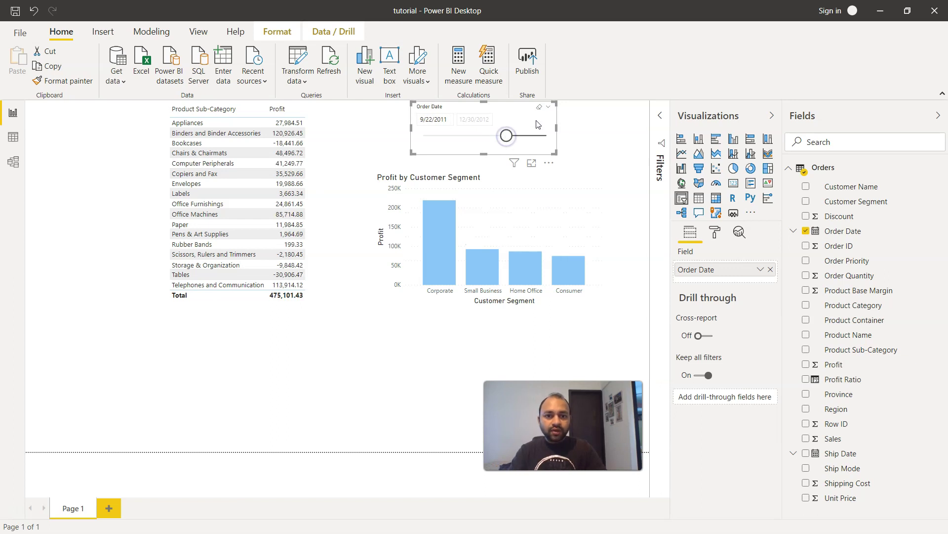
Switch the Order Date slicer to a List of dates and scroll through them
left_click(549, 107)
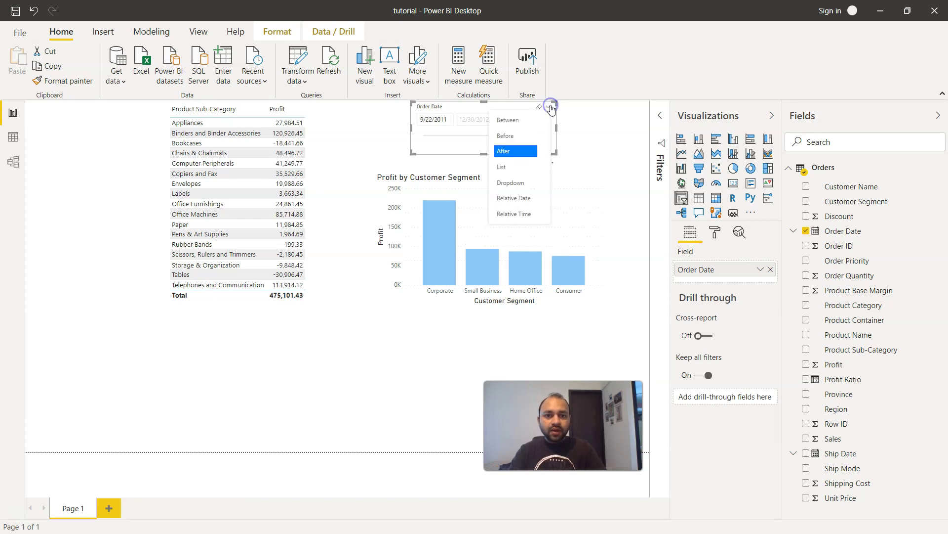
left_click(531, 167)
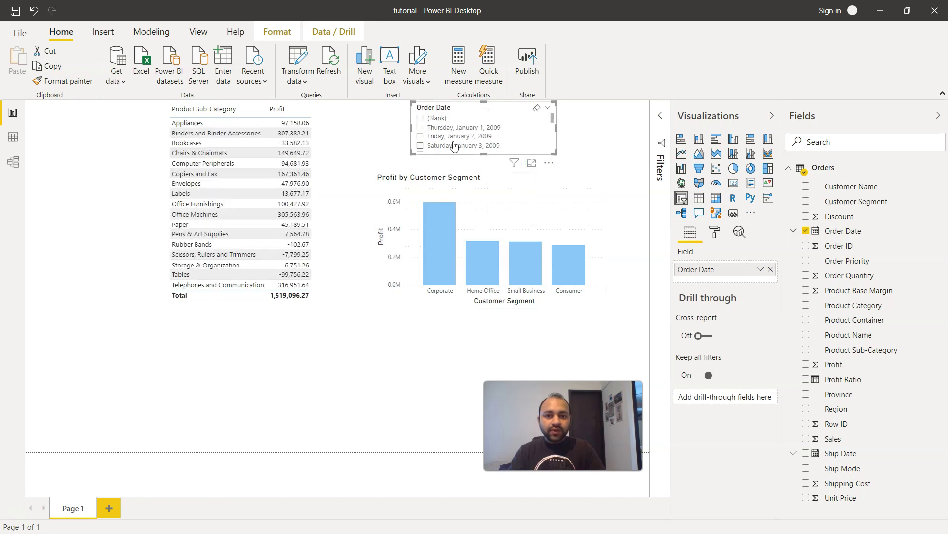
scroll(456, 143, "down", 6)
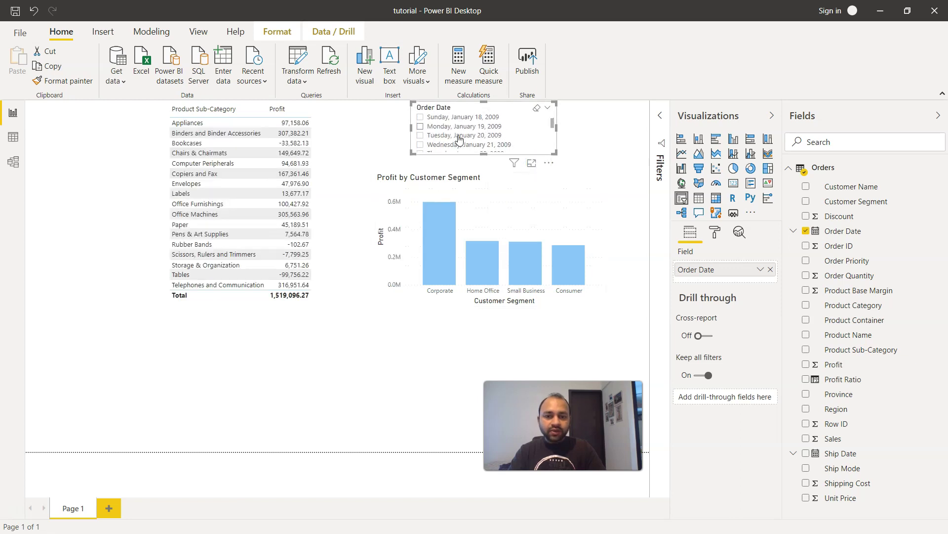
scroll(459, 139, "up", 6)
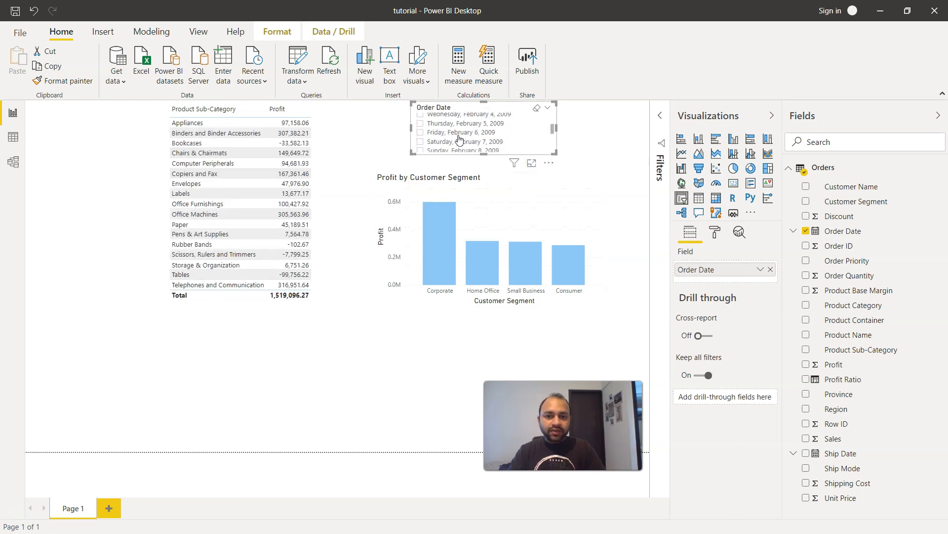
Change the slicer to a Dropdown set to All, checking the dates in its list
left_click(547, 109)
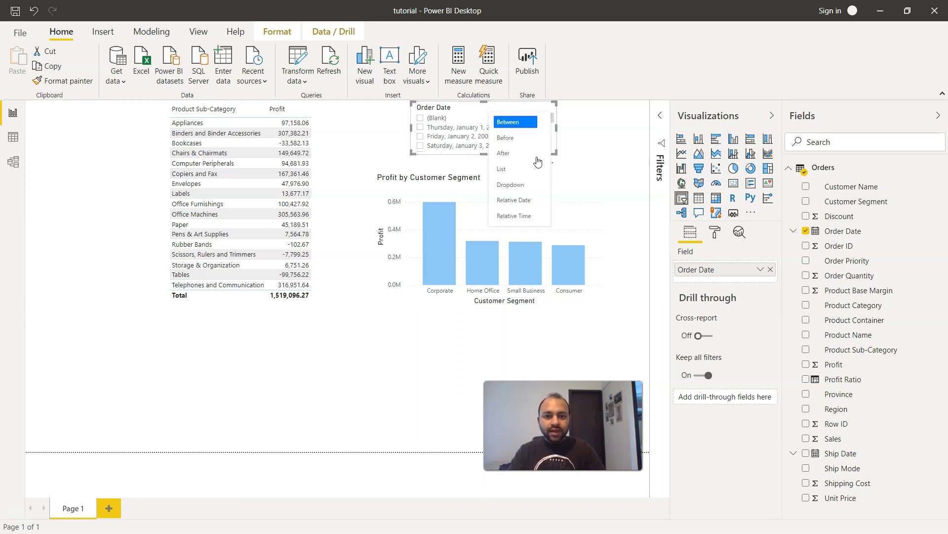
left_click(523, 186)
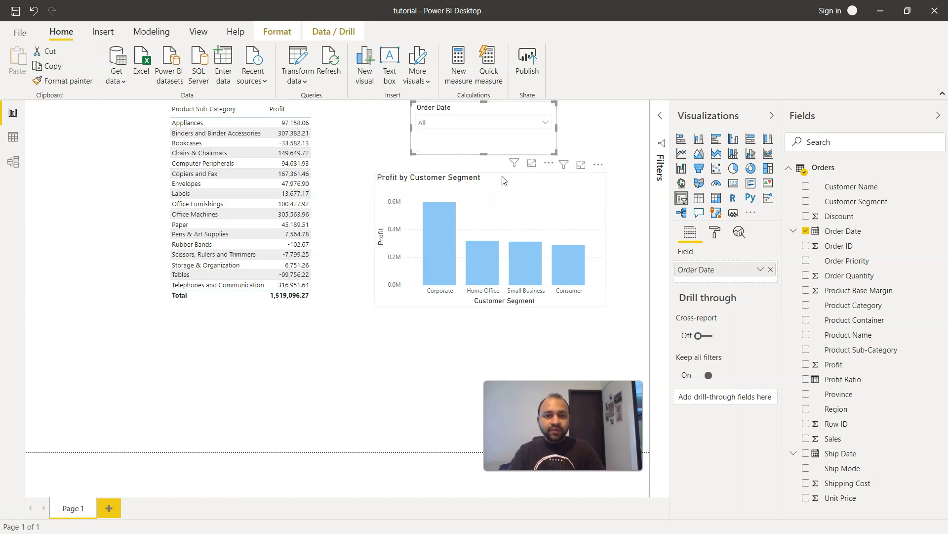
left_click(546, 124)
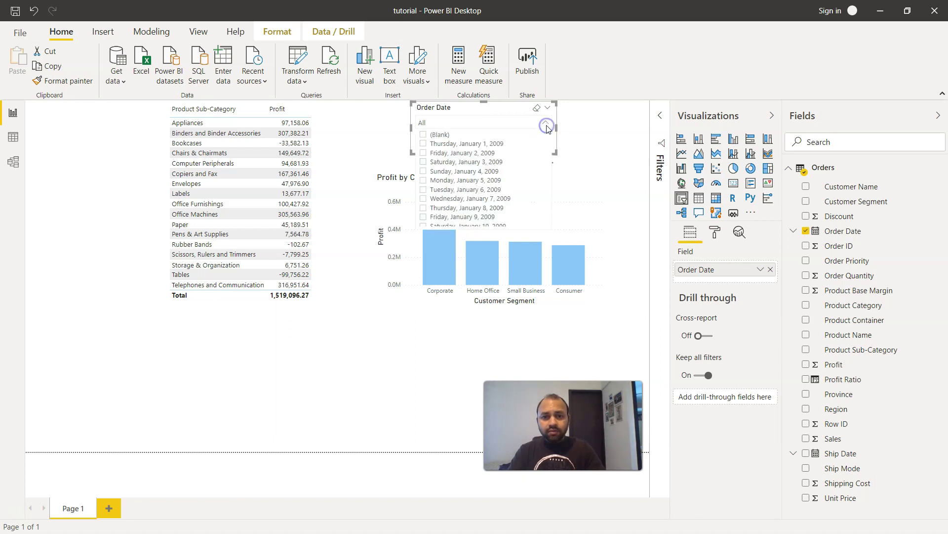
scroll(502, 180, "down", 3)
scroll(503, 179, "down", 7)
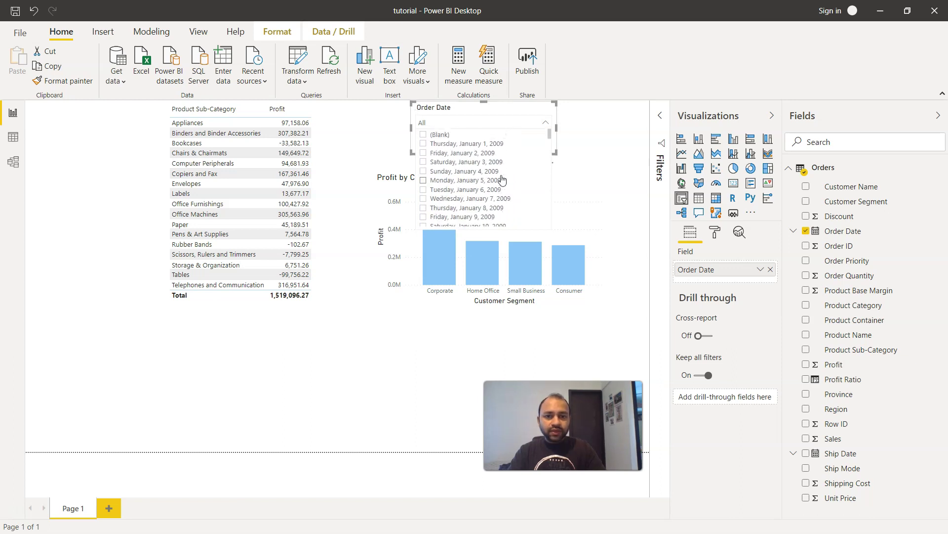
left_click(546, 123)
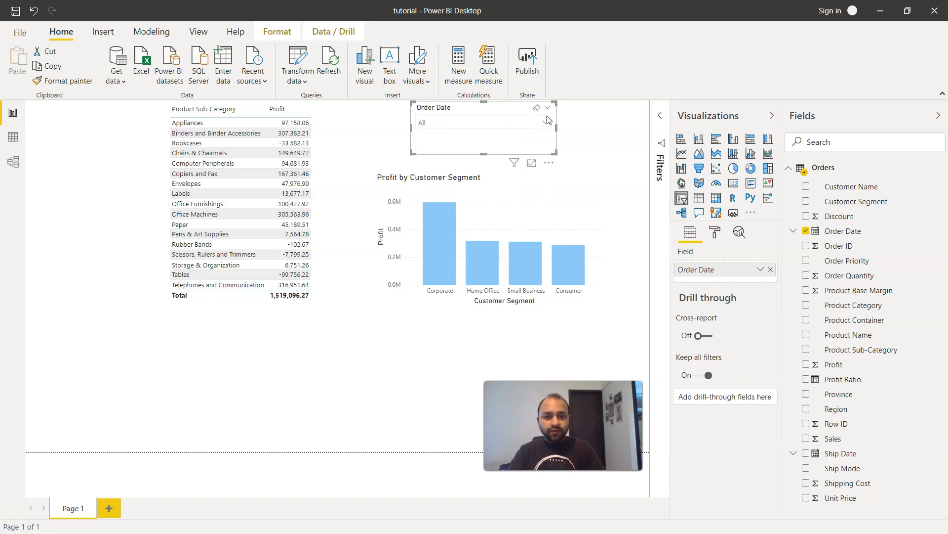
Make the Order Date slicer Relative Date, keeping Last and 1, with the unit list showing
left_click(547, 108)
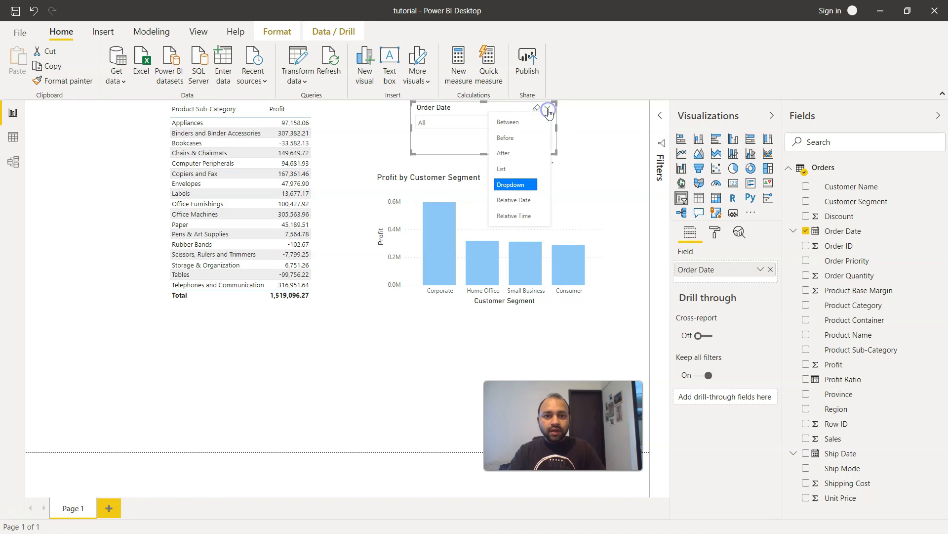
left_click(527, 201)
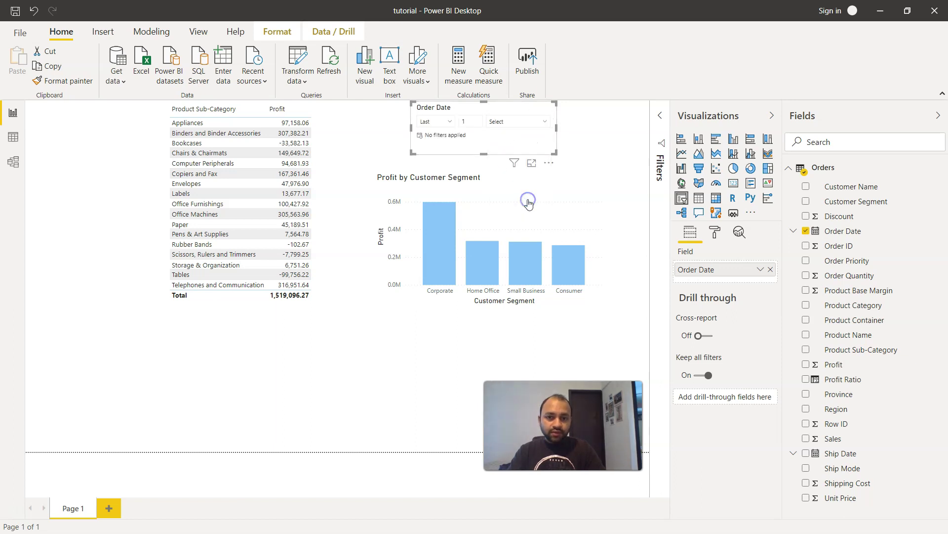
left_click(449, 122)
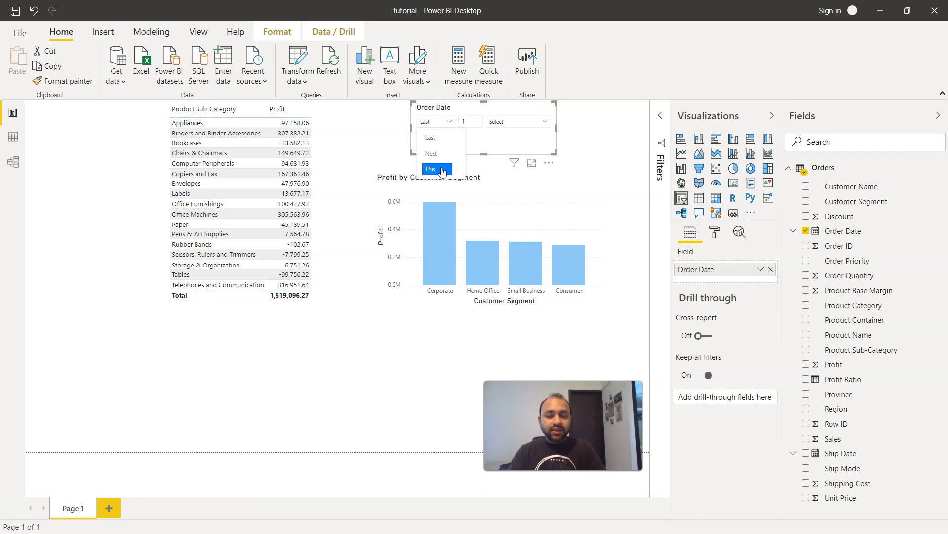
left_click(443, 138)
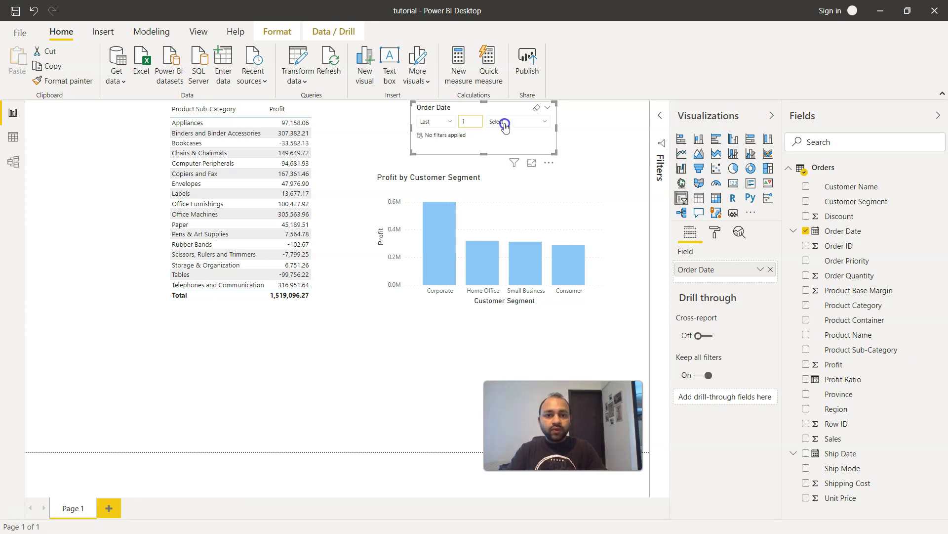
left_click(499, 124)
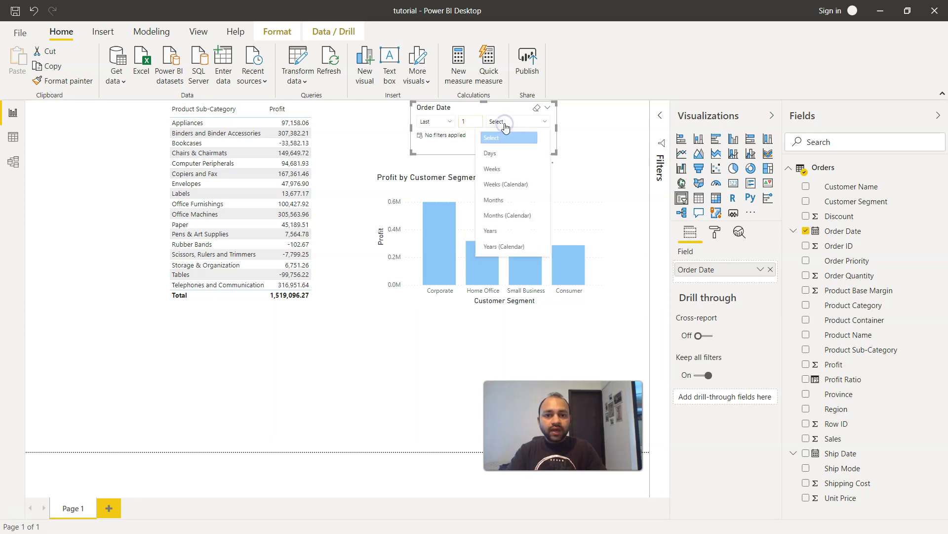
Set the unit to Months, then change the slicer type to Between (1/1/2009–12/30/2012)
left_click(512, 201)
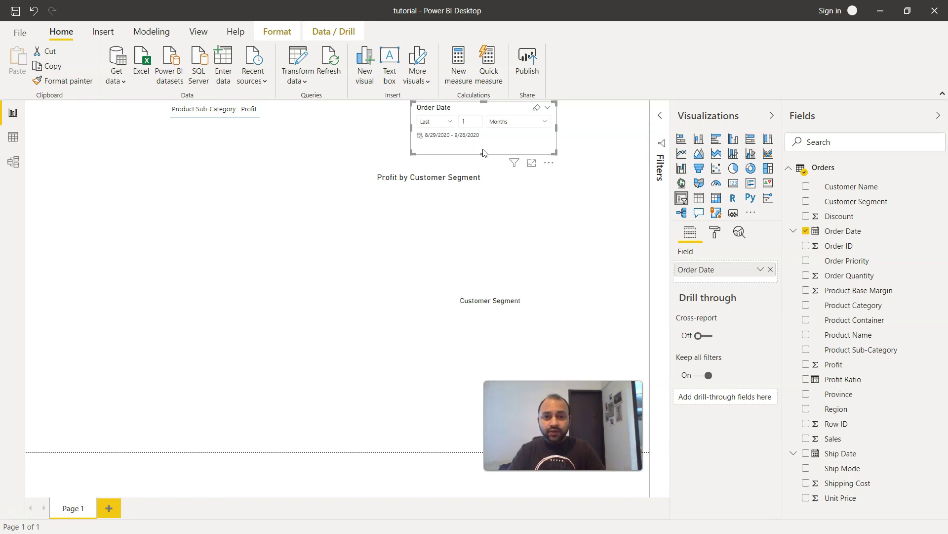
left_click(519, 121)
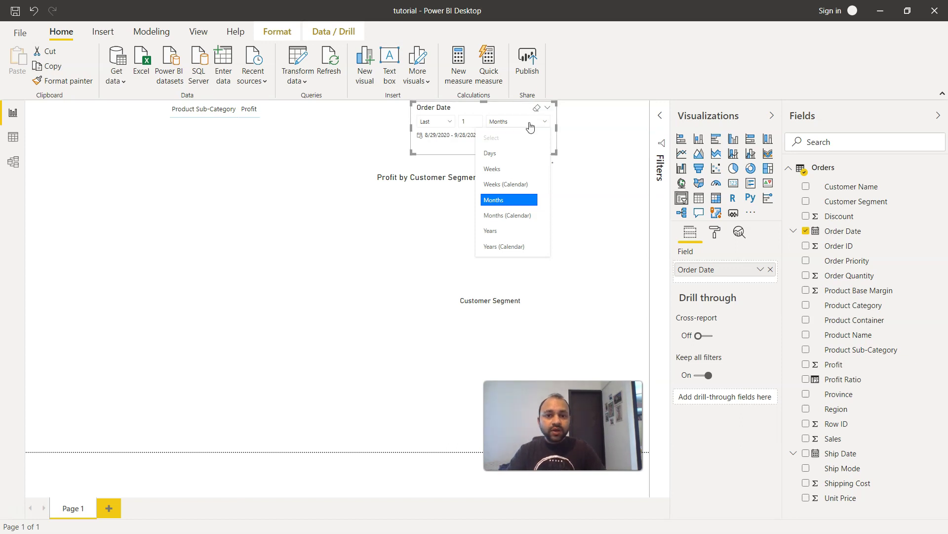
left_click(548, 108)
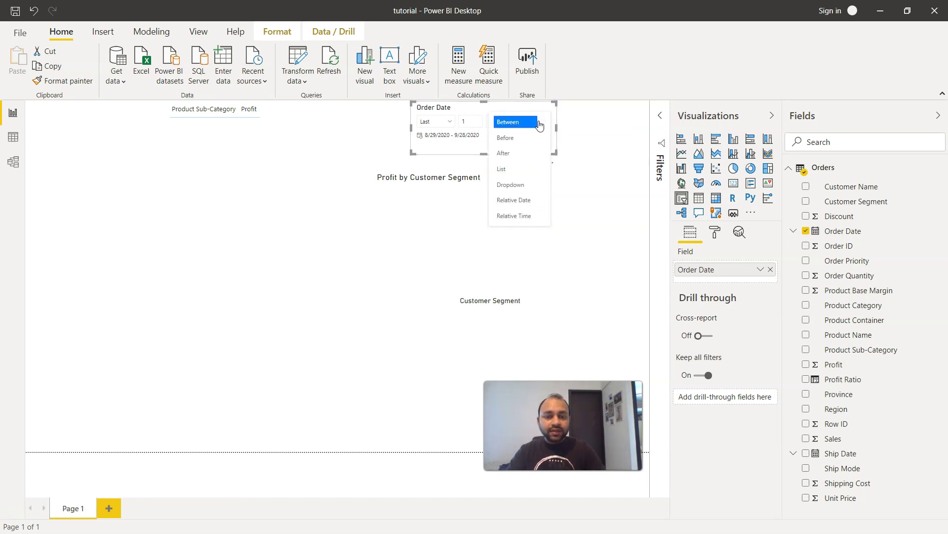
left_click(508, 121)
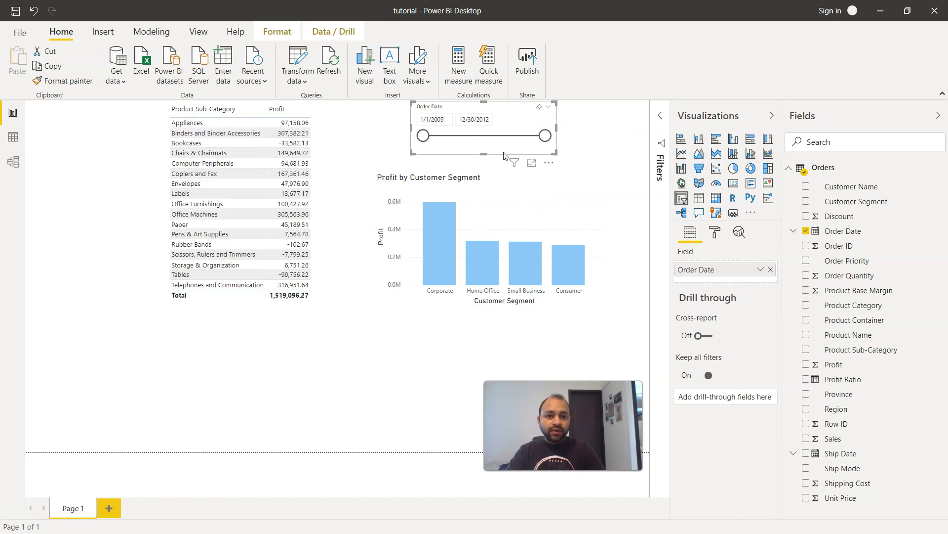
Switch Order Date to its Date Hierarchy and expand 2009 to show its quarters
left_click(760, 269)
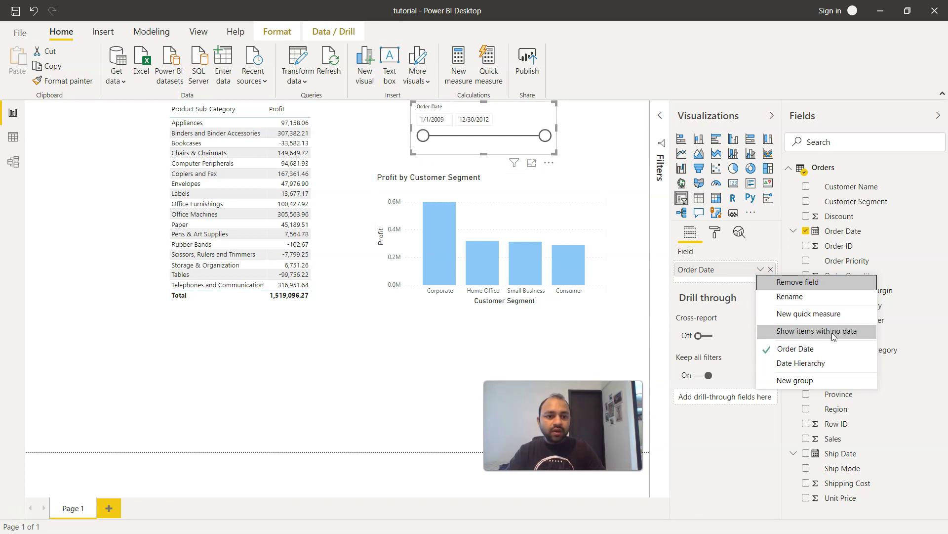
left_click(825, 364)
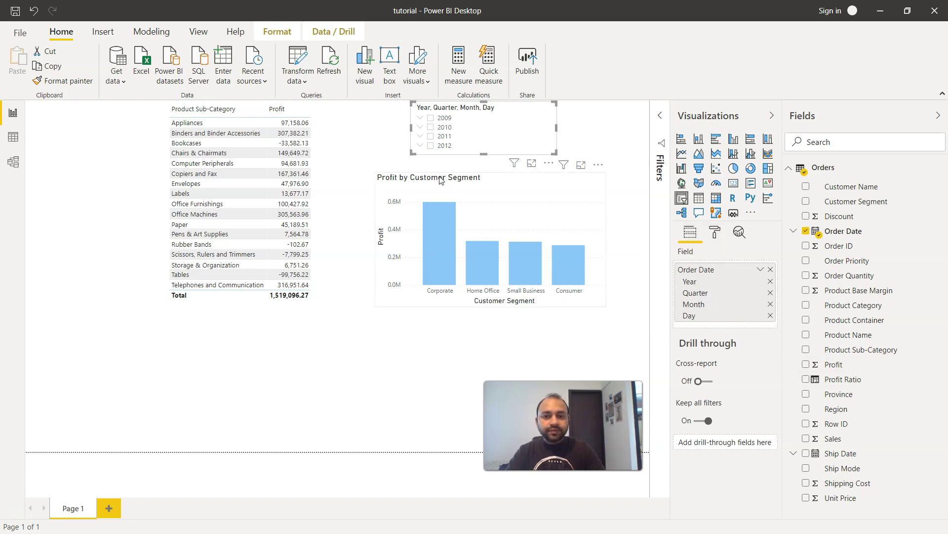
left_click(420, 120)
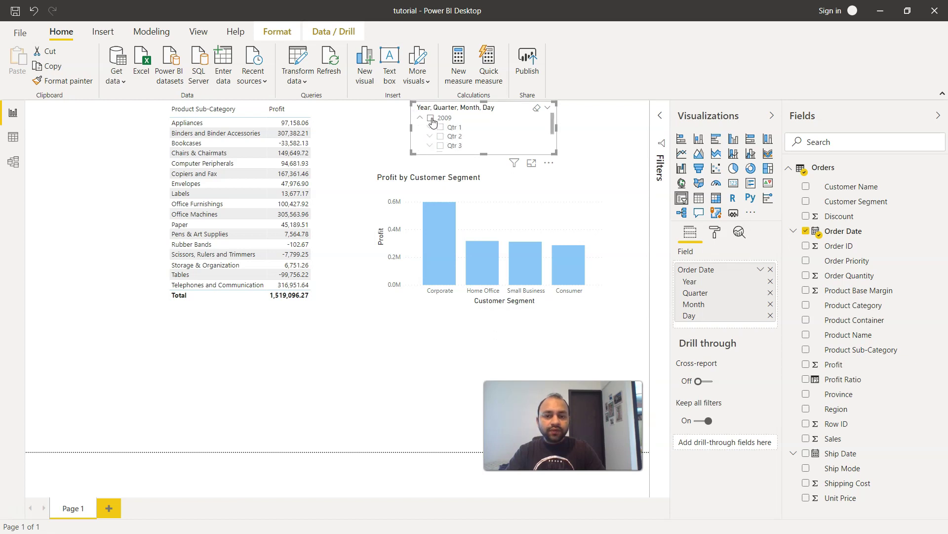
scroll(460, 136, "down", 1)
scroll(460, 136, "down", 1)
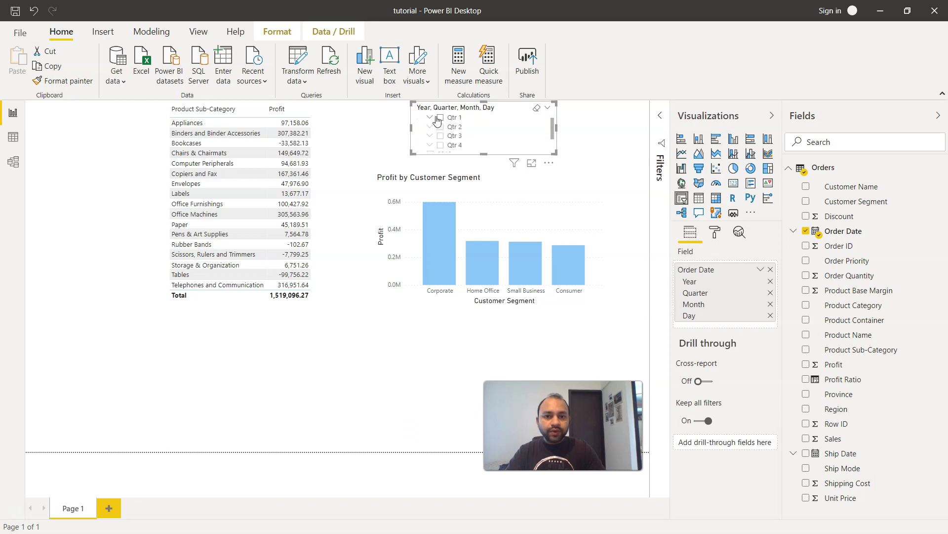
Filter to January and February 2009 by ticking Qtr 1 without March, and enlarge the slicer
left_click(440, 119)
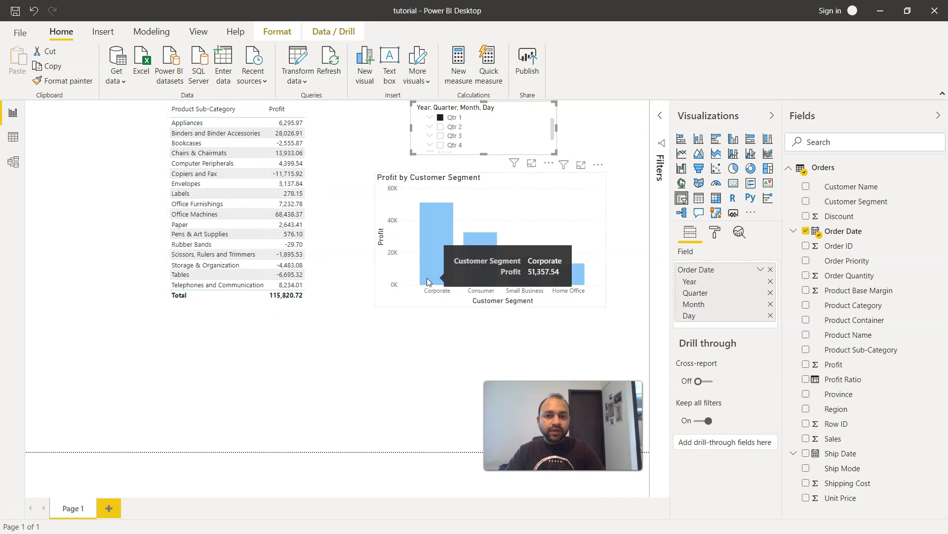
left_click(431, 119)
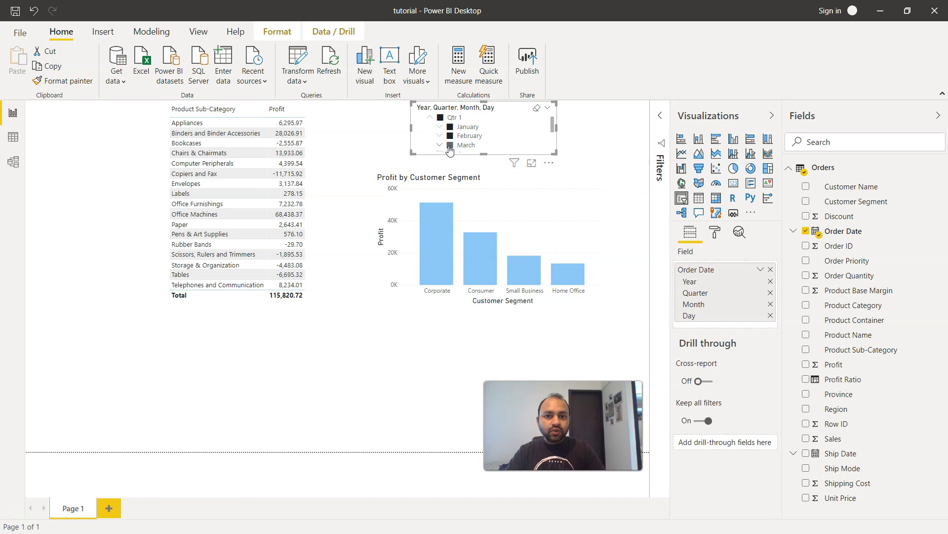
left_click(450, 144)
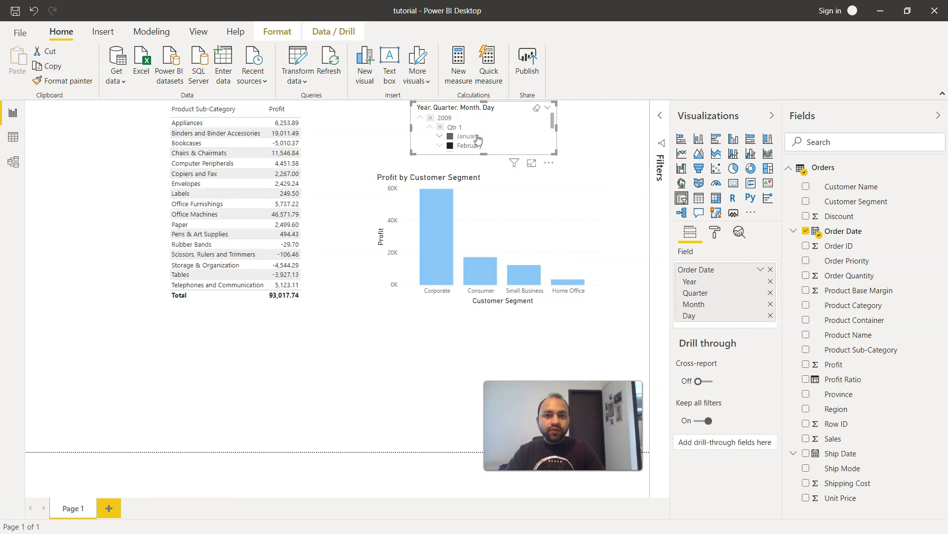
scroll(477, 140, "up", 1)
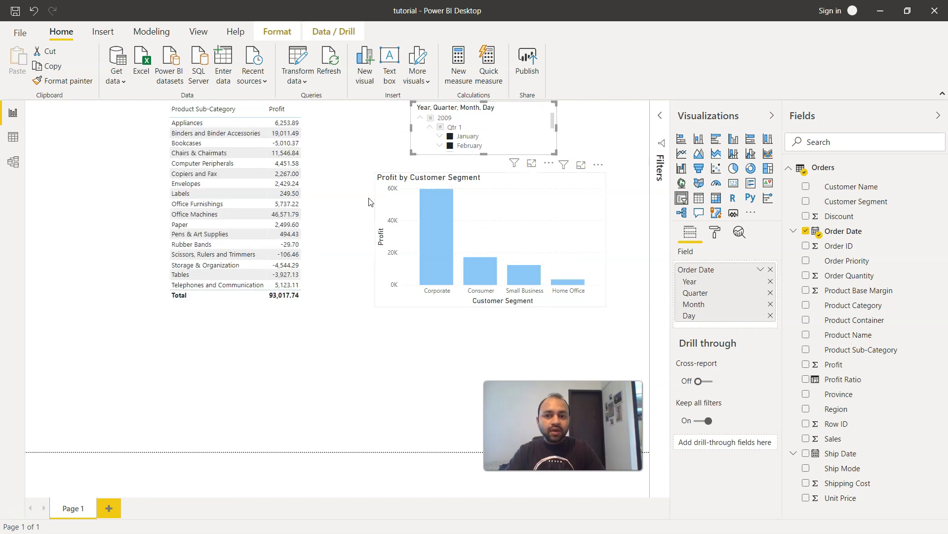
mouse_move(453, 287)
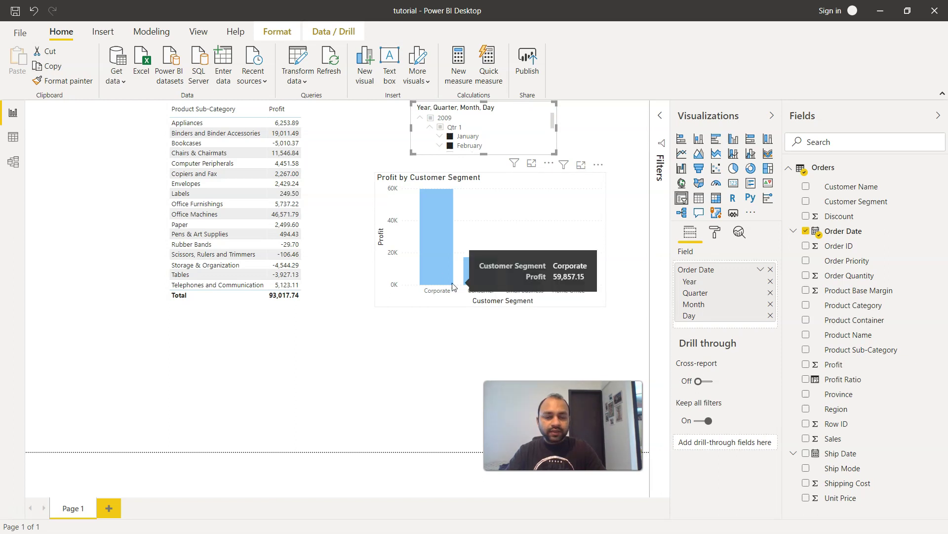
left_click(761, 270)
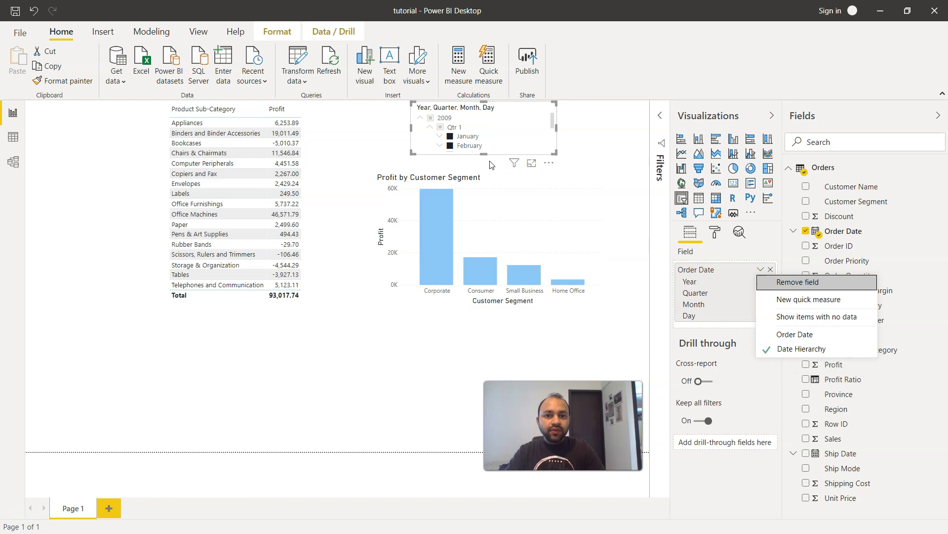
left_click_drag(483, 154, 480, 238)
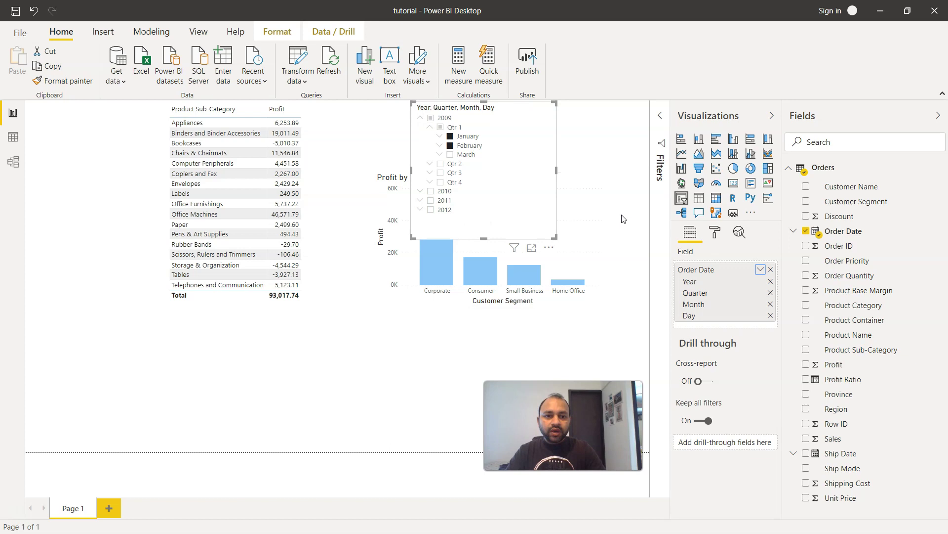
Collapse the hierarchy, filter to all of 2009, shorten the slicer, and expand Selection controls
left_click(716, 238)
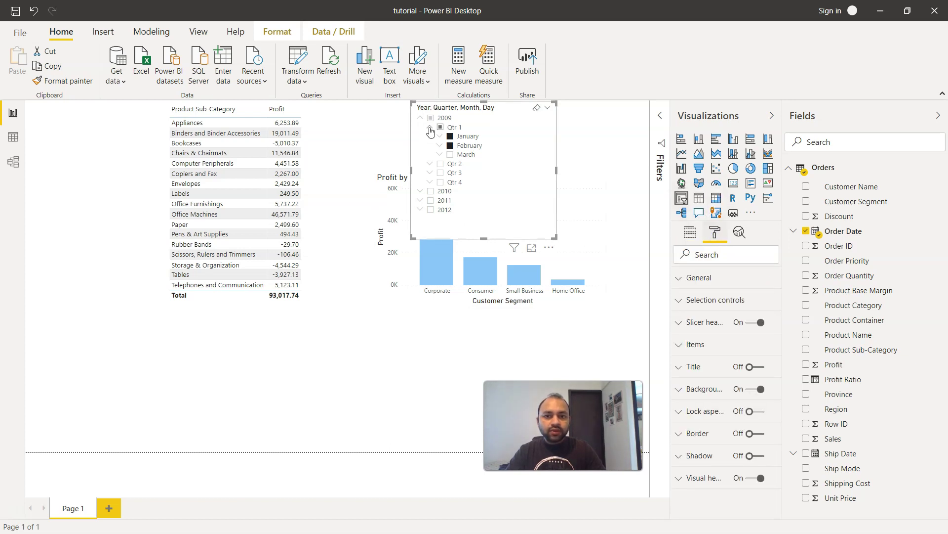
left_click(431, 128)
left_click(420, 118)
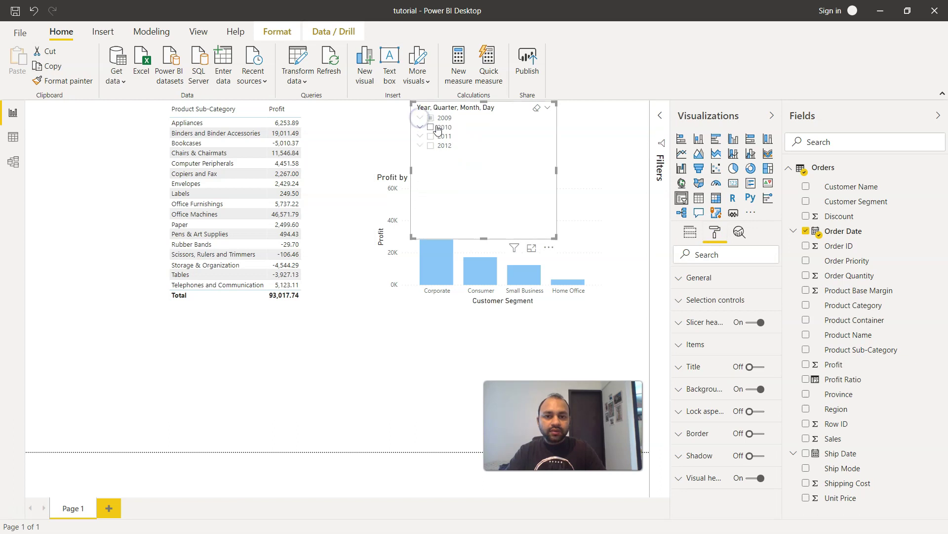
left_click(433, 120)
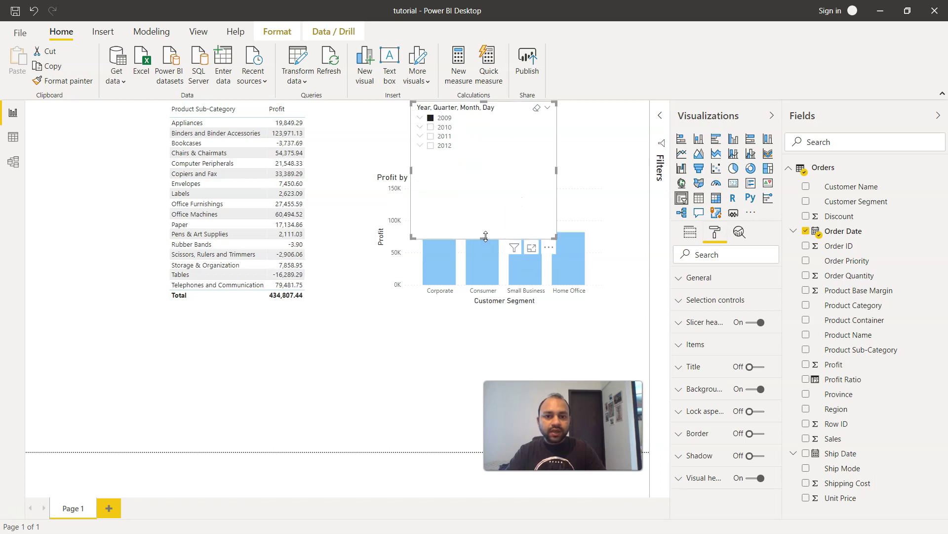
left_click_drag(485, 237, 487, 159)
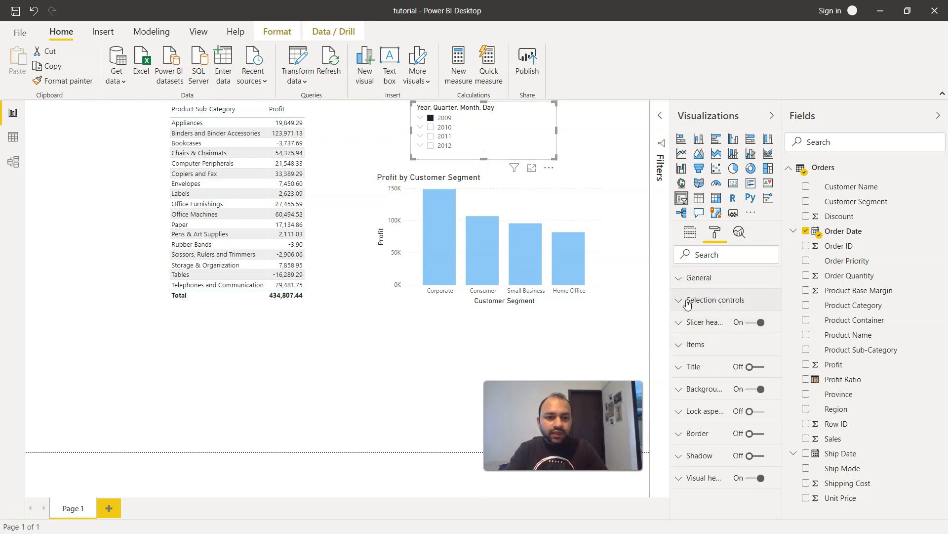
left_click(687, 302)
left_click(687, 302)
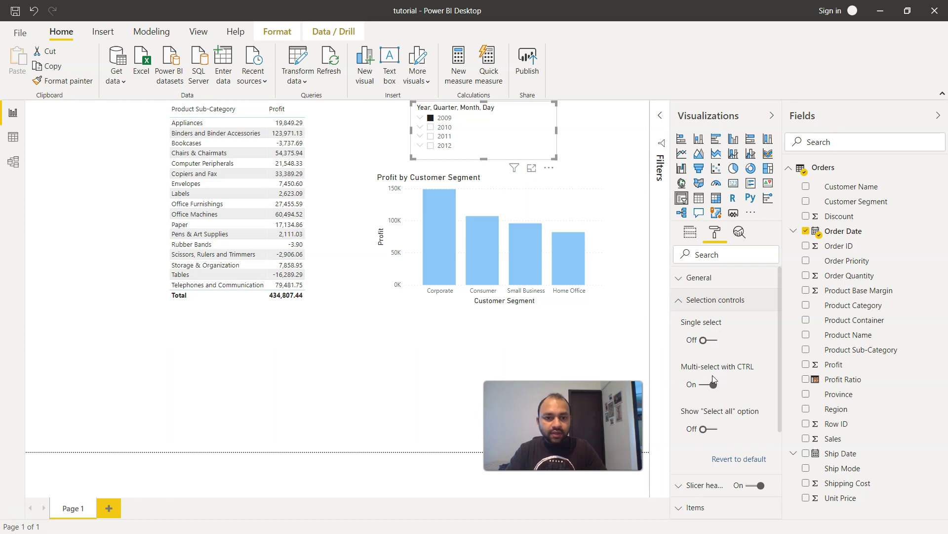
Turn on single-select in the Order Date slicer, then select 2011 and expand its quarters
left_click(715, 341)
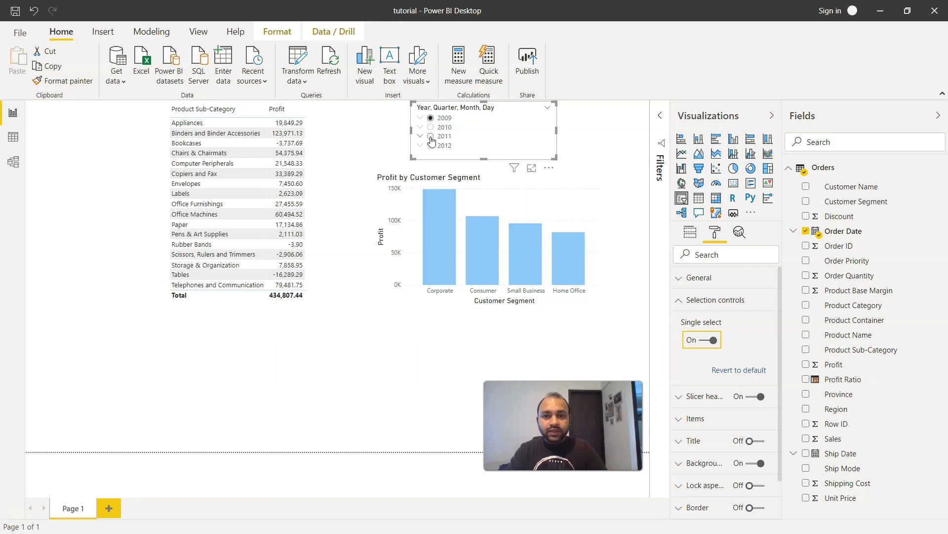
left_click(431, 137)
left_click(420, 136)
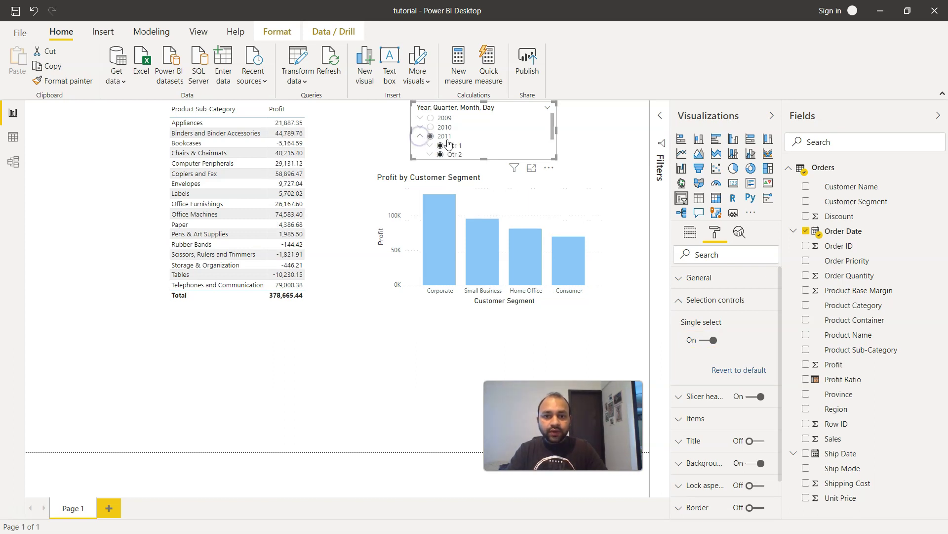
scroll(448, 144, "down", 2)
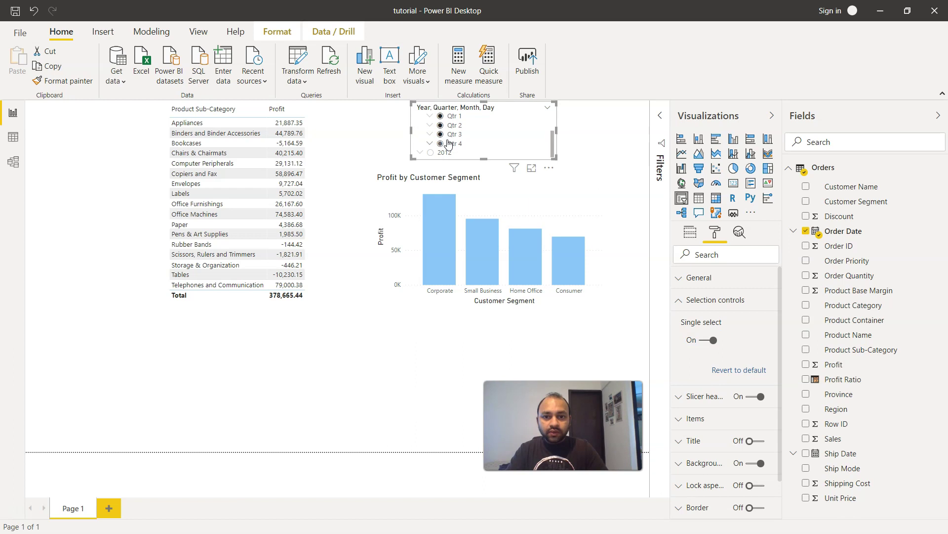
Expand Qtr 1 and filter the report to January, then February, then March
left_click(430, 115)
left_click(449, 127)
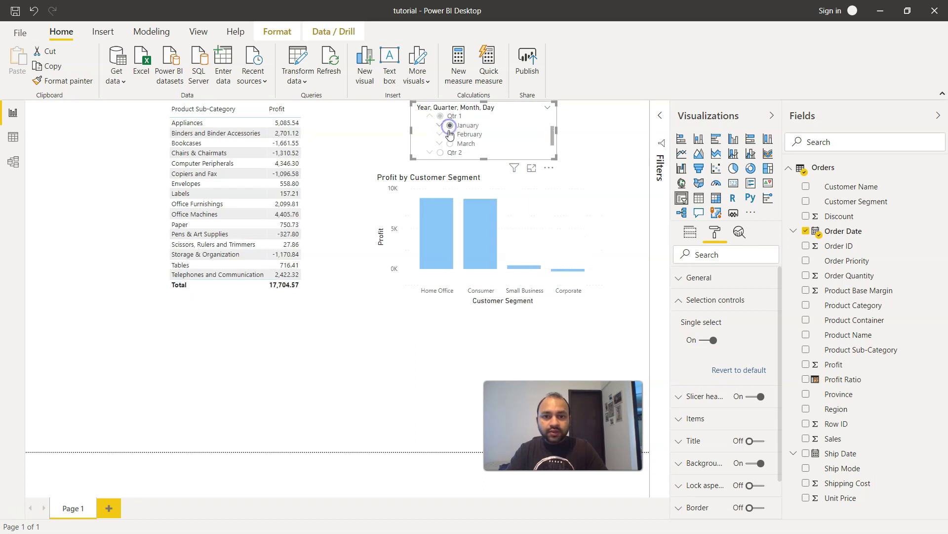
scroll(464, 136, "up", 1)
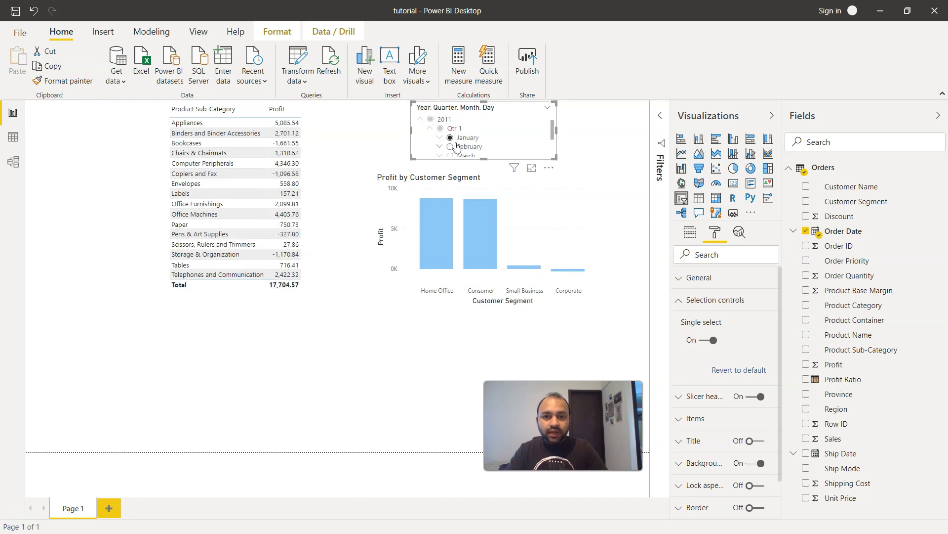
left_click(451, 147)
scroll(451, 150, "down", 1)
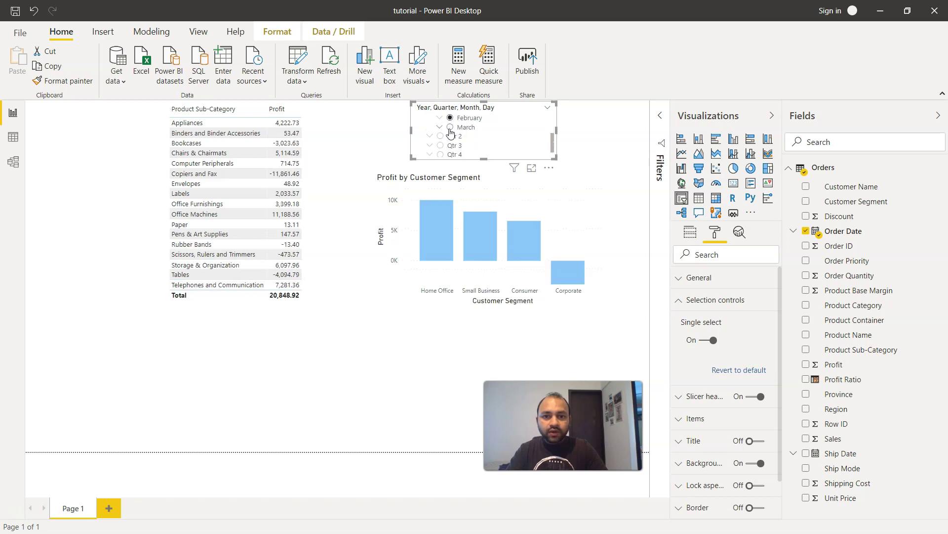
left_click(450, 128)
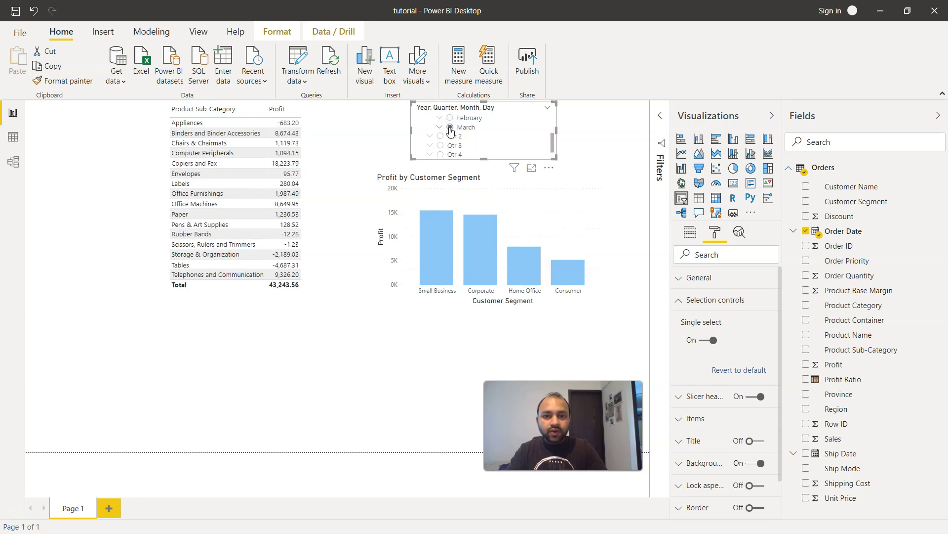
Filter the report back to the year 2011 and collapse 2011 in the slicer
scroll(451, 129, "up", 2)
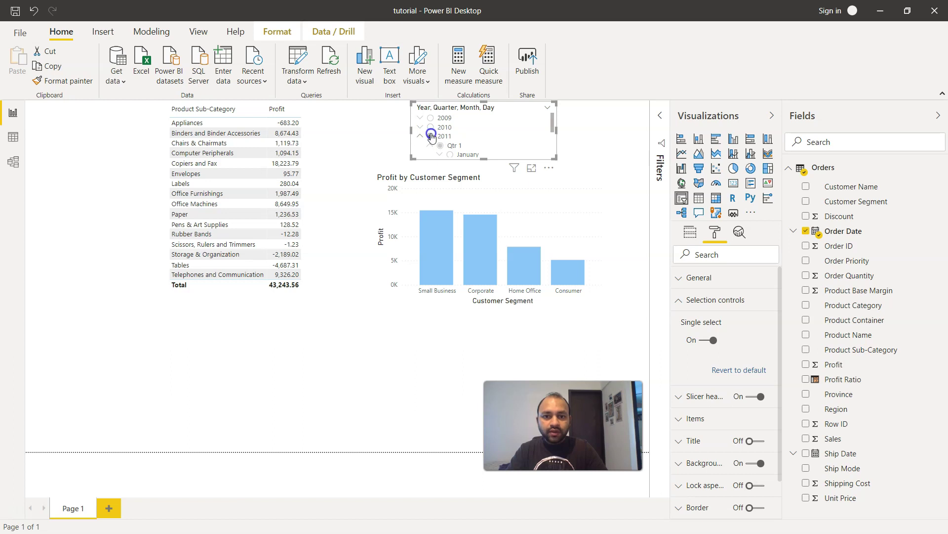
left_click(430, 136)
left_click(420, 135)
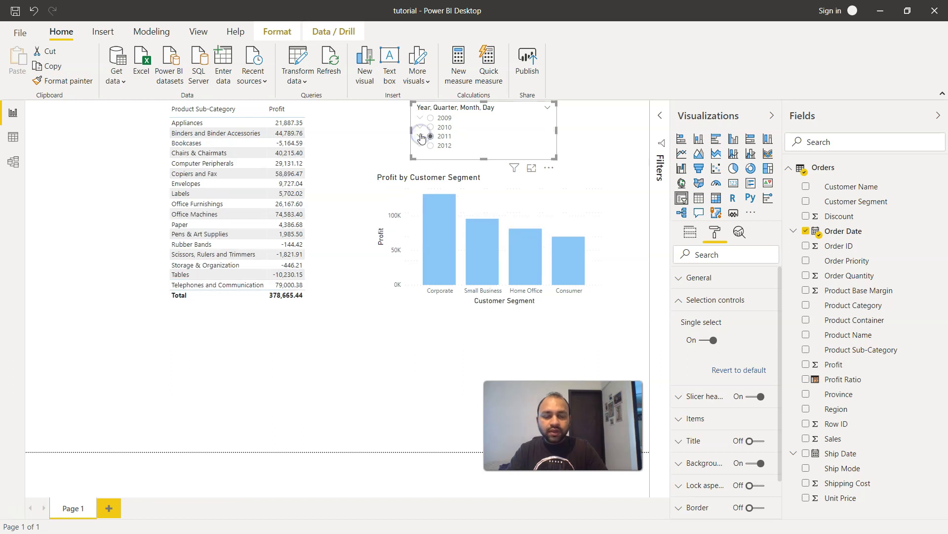
Switch Single select off and turn the Show "Select all" option on
left_click(710, 340)
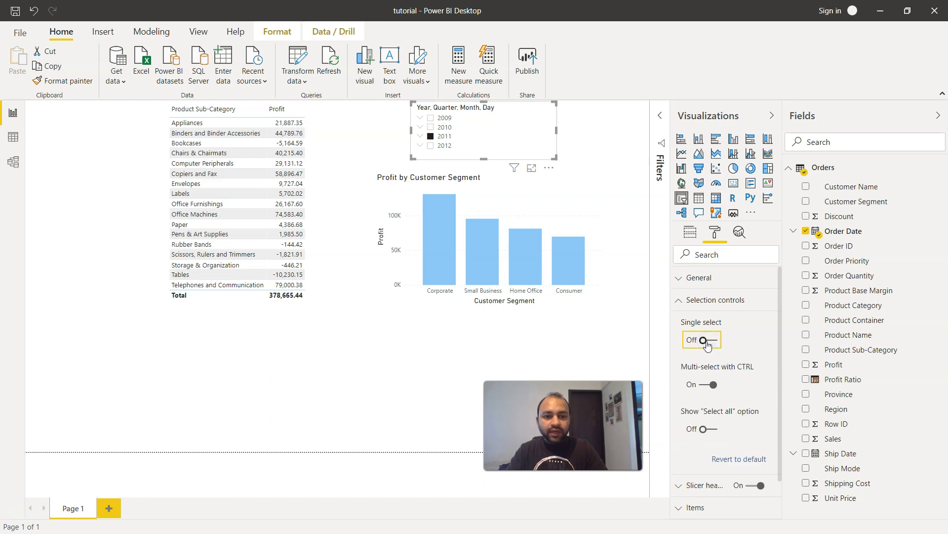
scroll(707, 345, "down", 1)
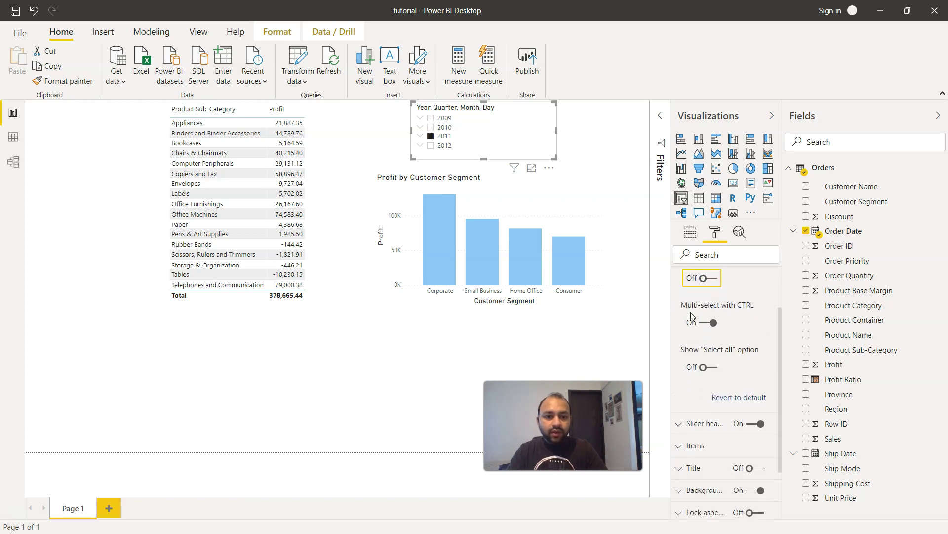
mouse_move(735, 314)
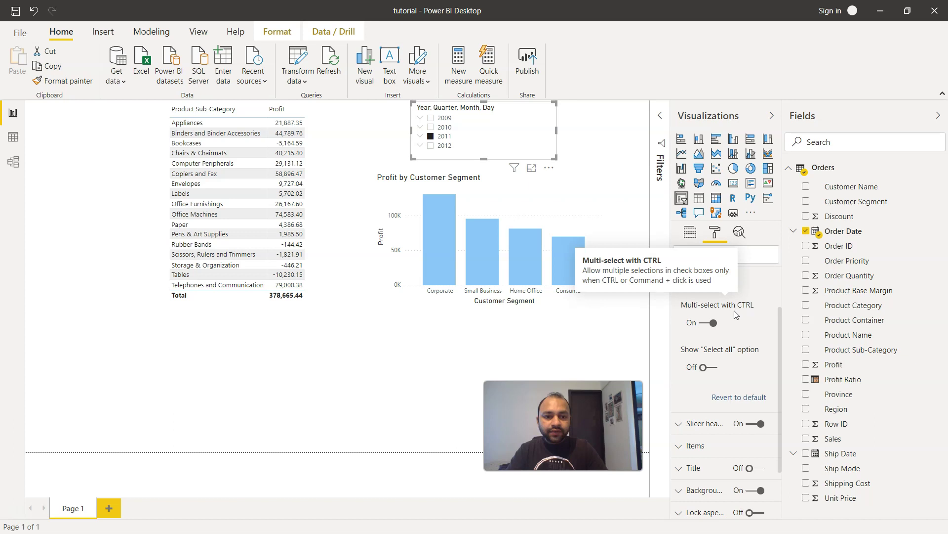
left_click(714, 368)
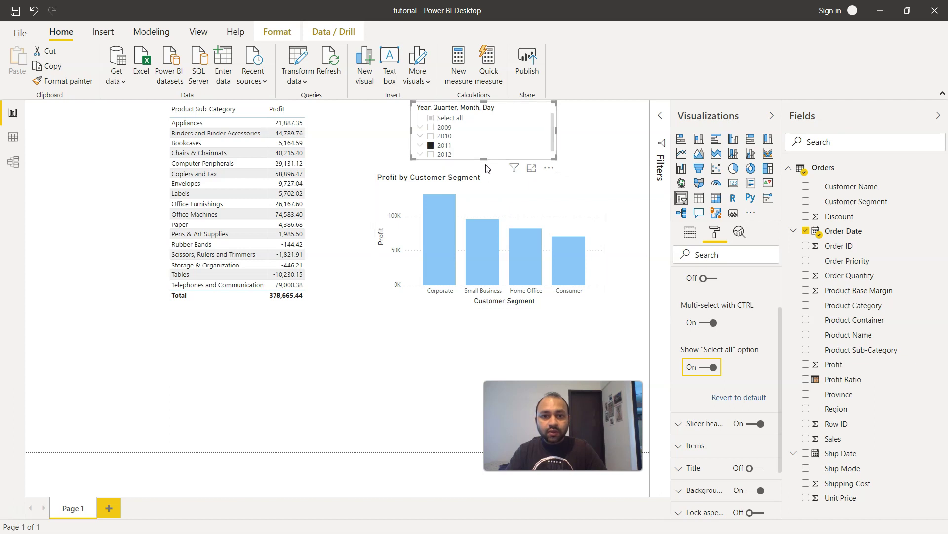
Stretch the date slicer taller and check Select all to include every year
left_click_drag(486, 159, 486, 171)
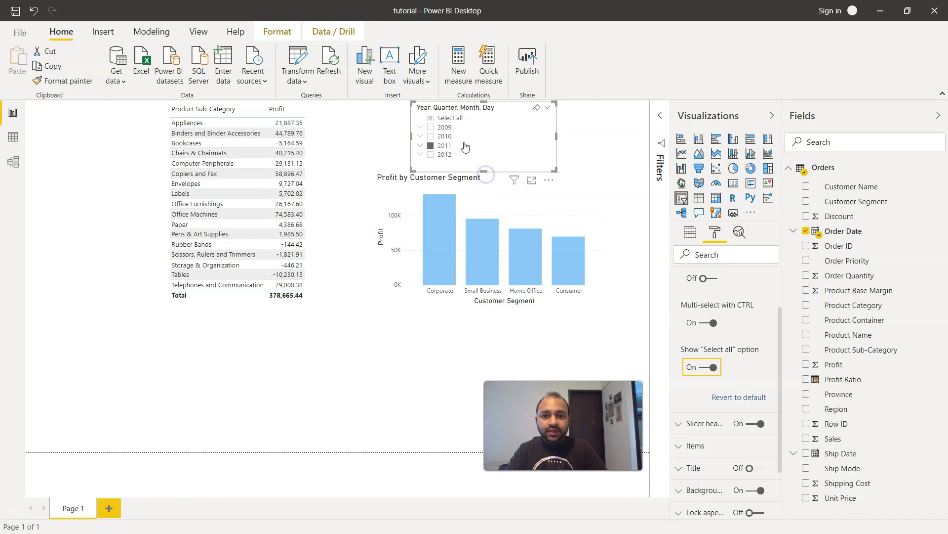
left_click(432, 119)
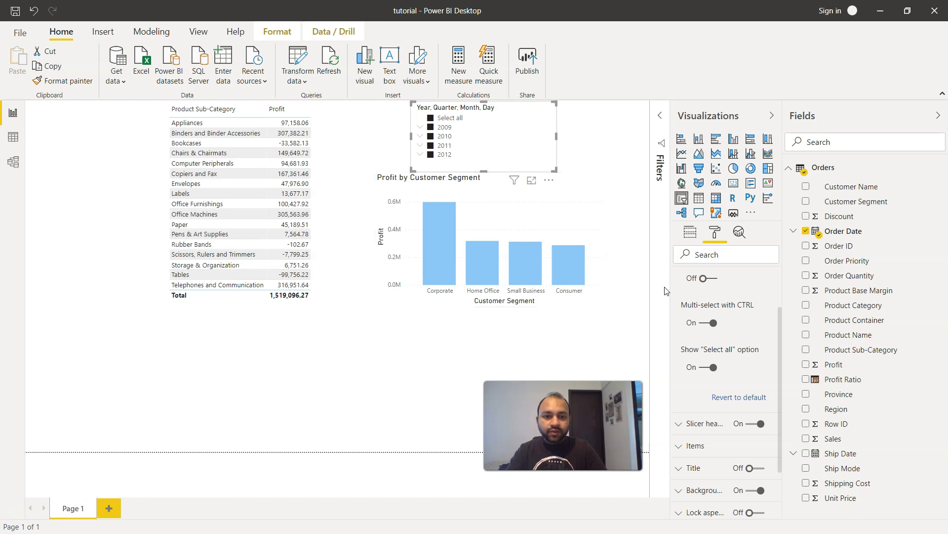
scroll(703, 326, "up", 2)
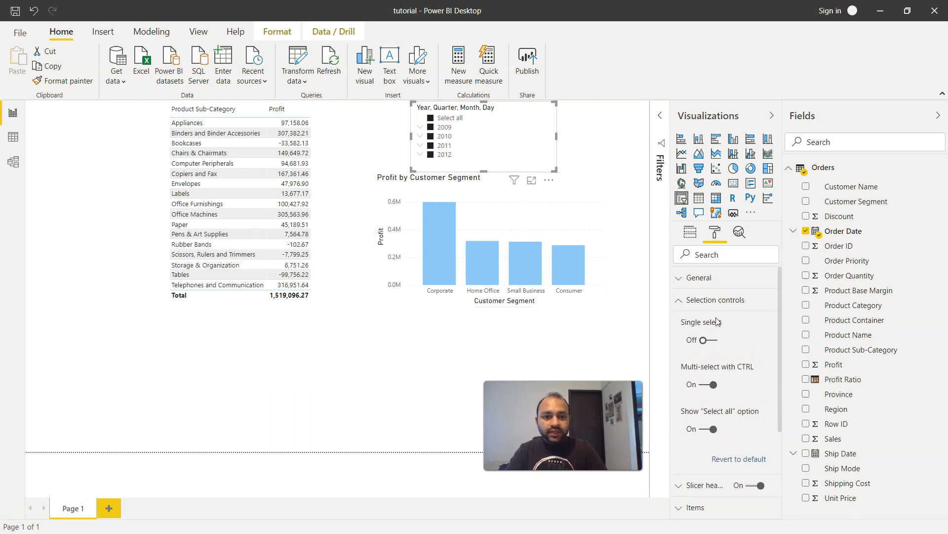
Collapse Selection controls, expand Items, and raise the slicer item text size to 12 pt
left_click(686, 302)
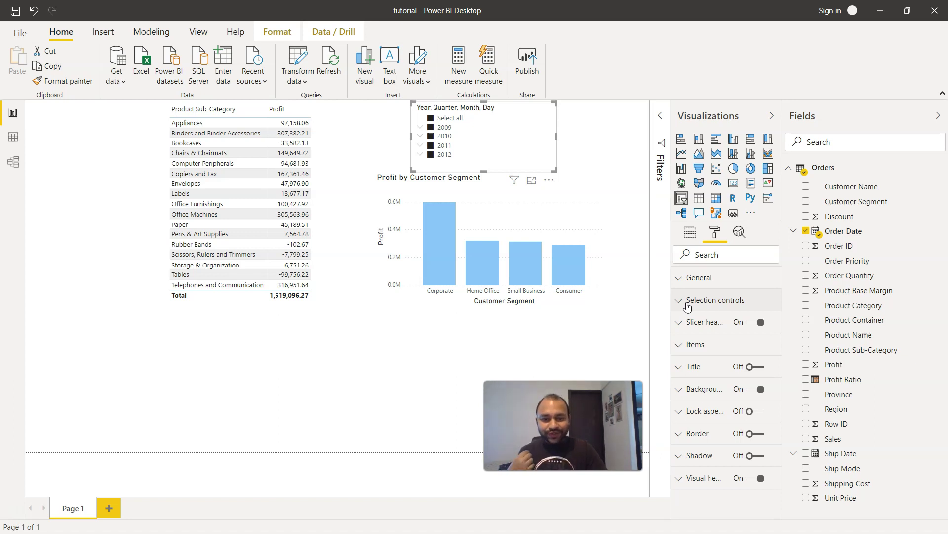
left_click(686, 348)
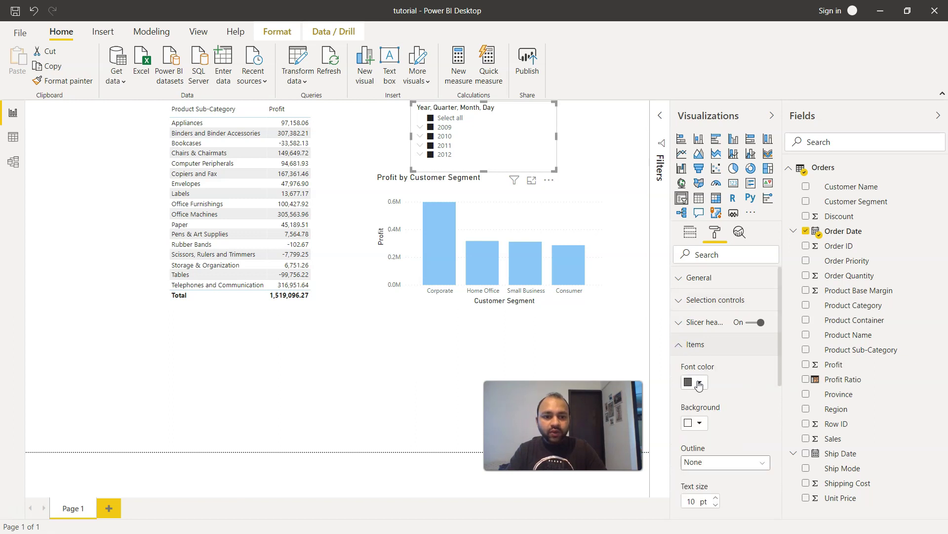
scroll(698, 384, "down", 3)
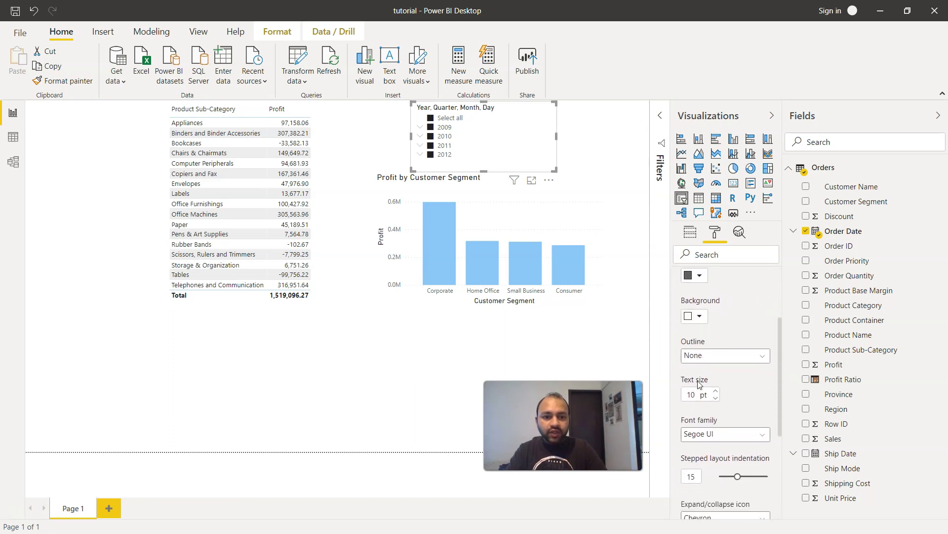
scroll(699, 384, "down", 1)
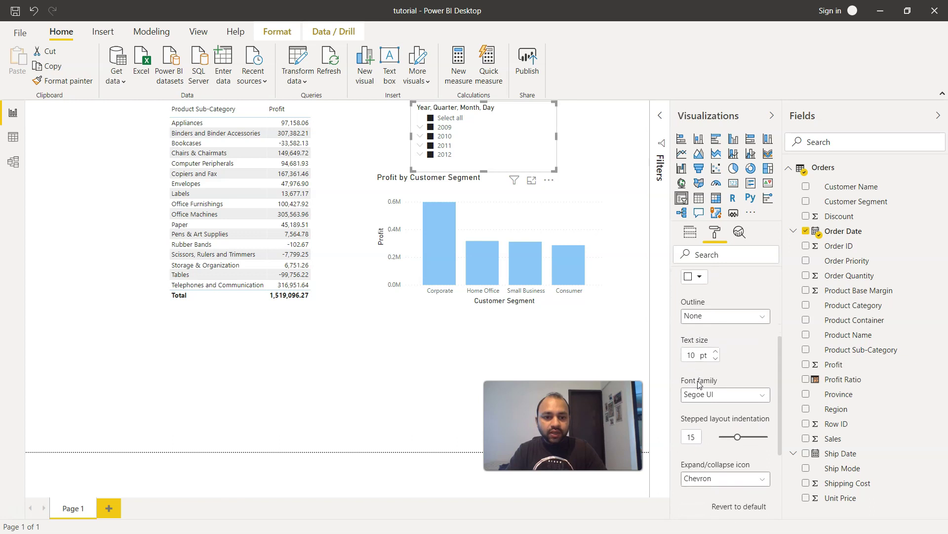
left_click(716, 352)
left_click(716, 352)
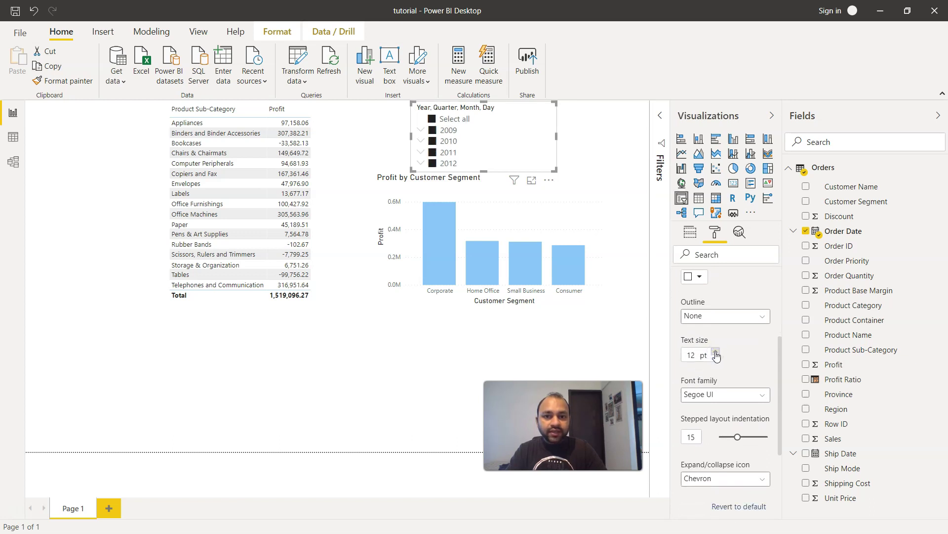
scroll(716, 355, "down", 2)
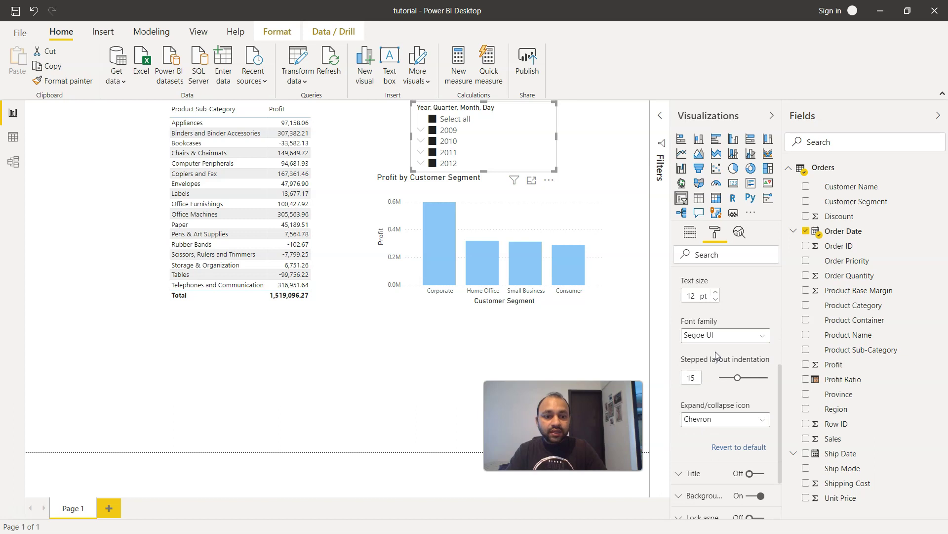
scroll(716, 356, "down", 2)
scroll(716, 355, "down", 1)
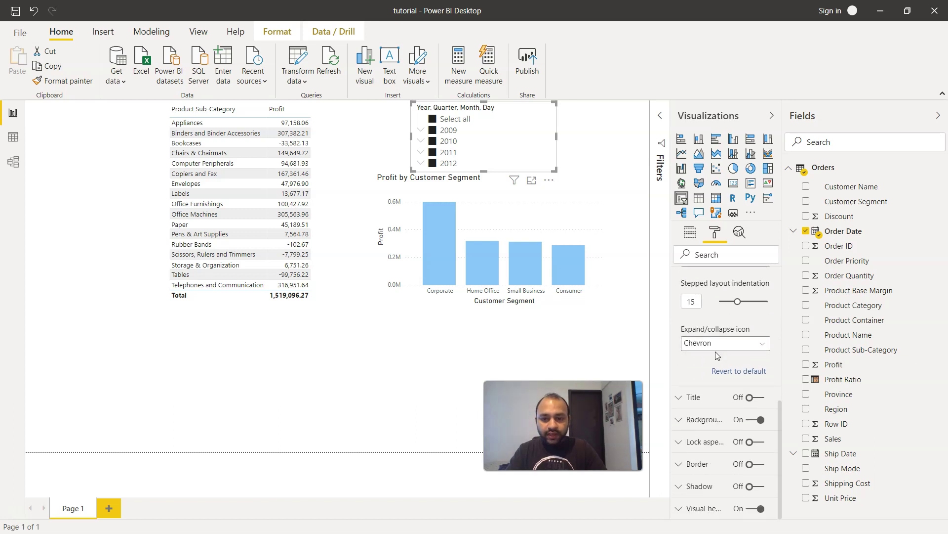
left_click(682, 402)
scroll(682, 399, "up", 1)
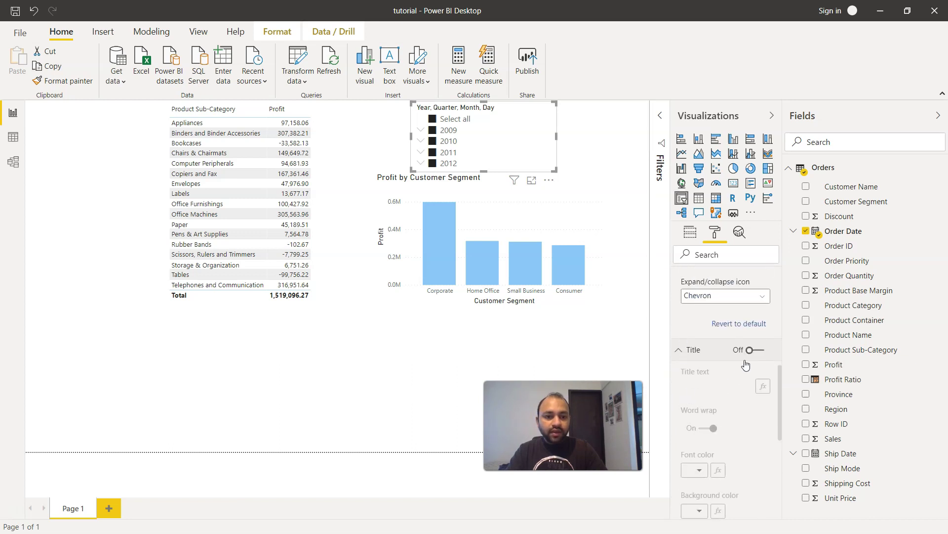
left_click(761, 351)
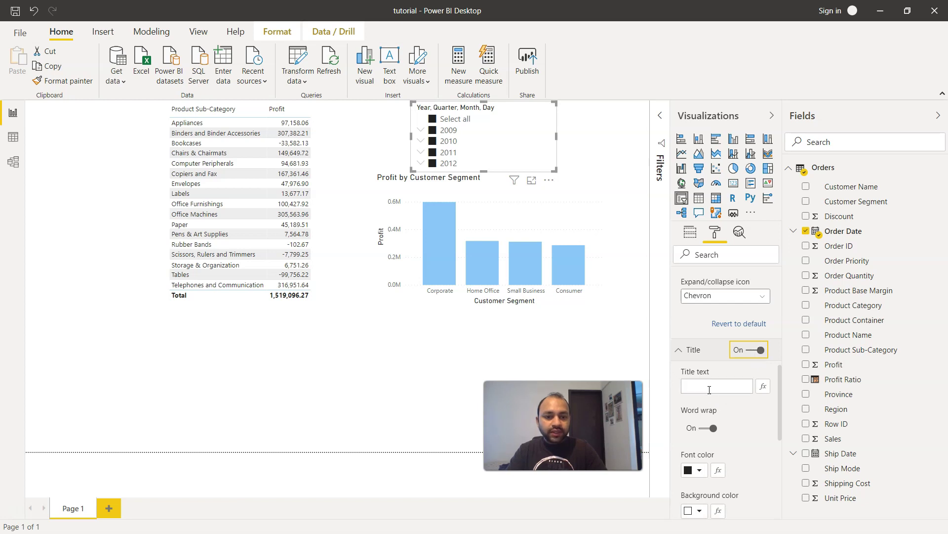
left_click(746, 349)
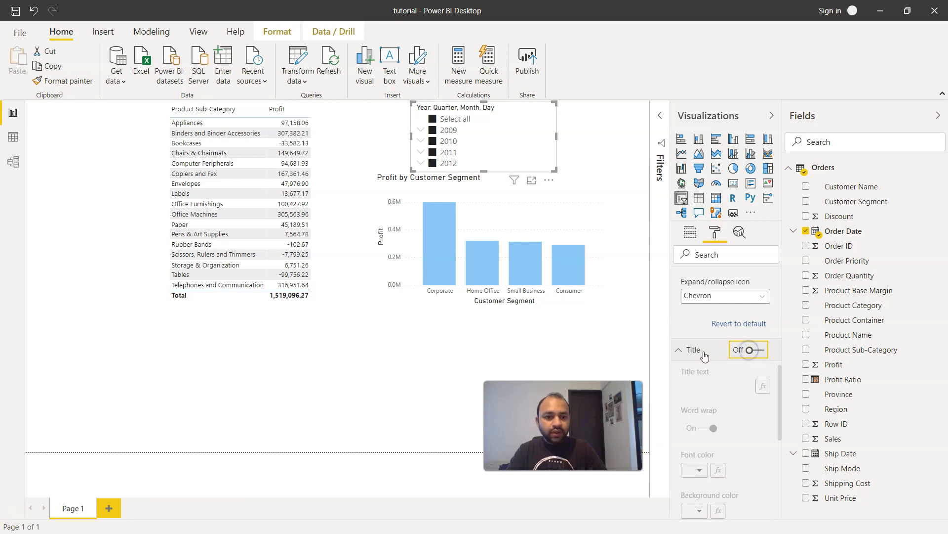
left_click(681, 353)
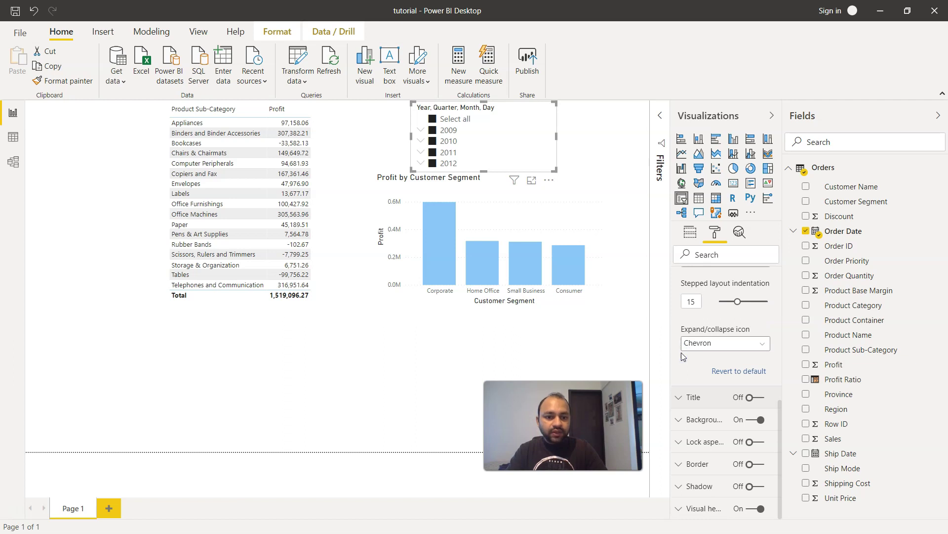
scroll(691, 480, "up", 3)
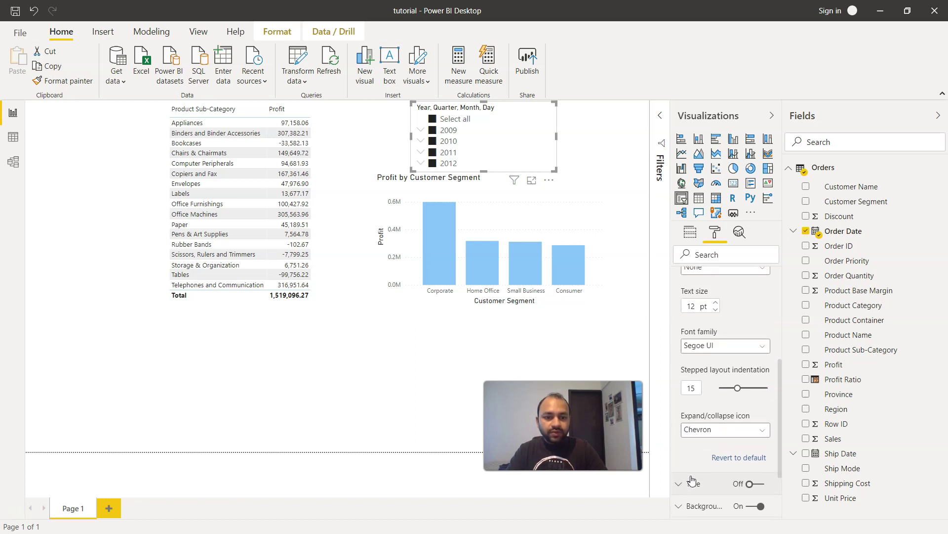
scroll(692, 479, "up", 6)
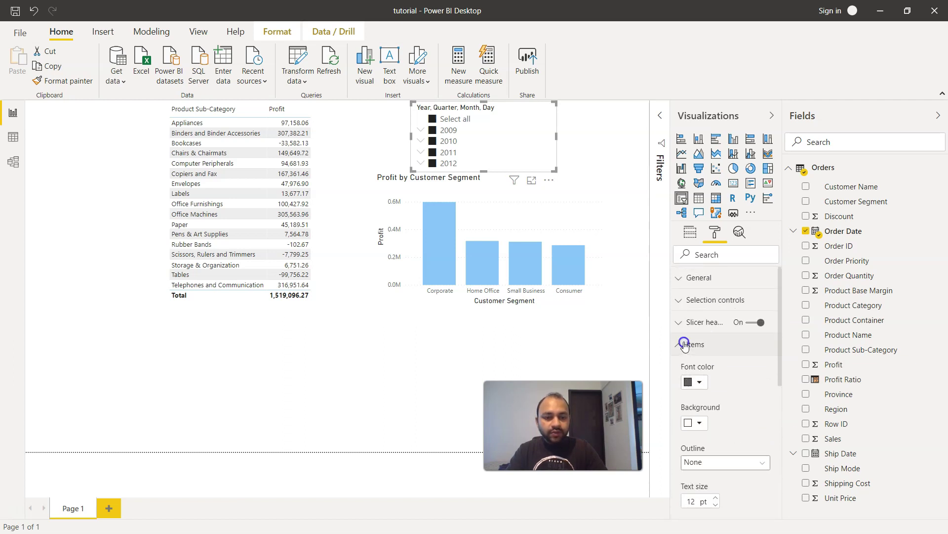
Collapse the Items section in the slicer's Format pane
left_click(684, 345)
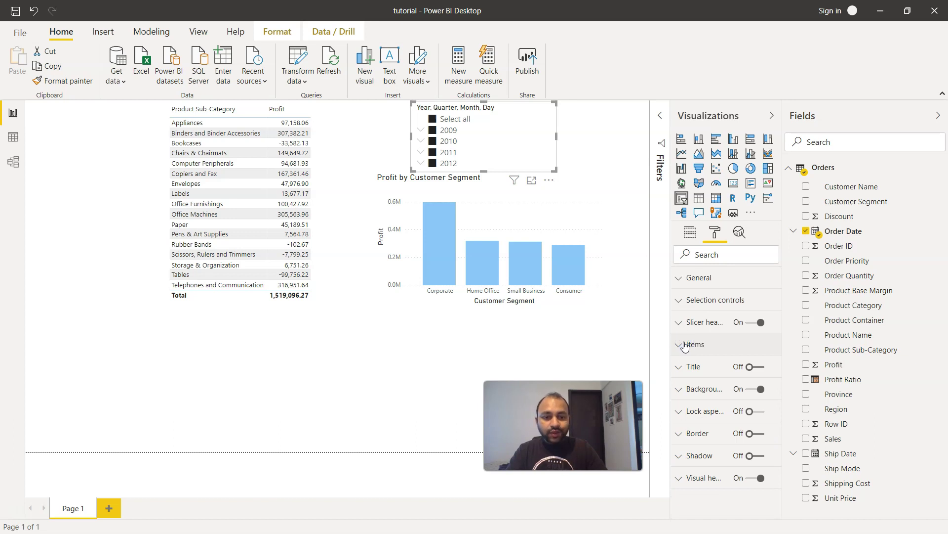